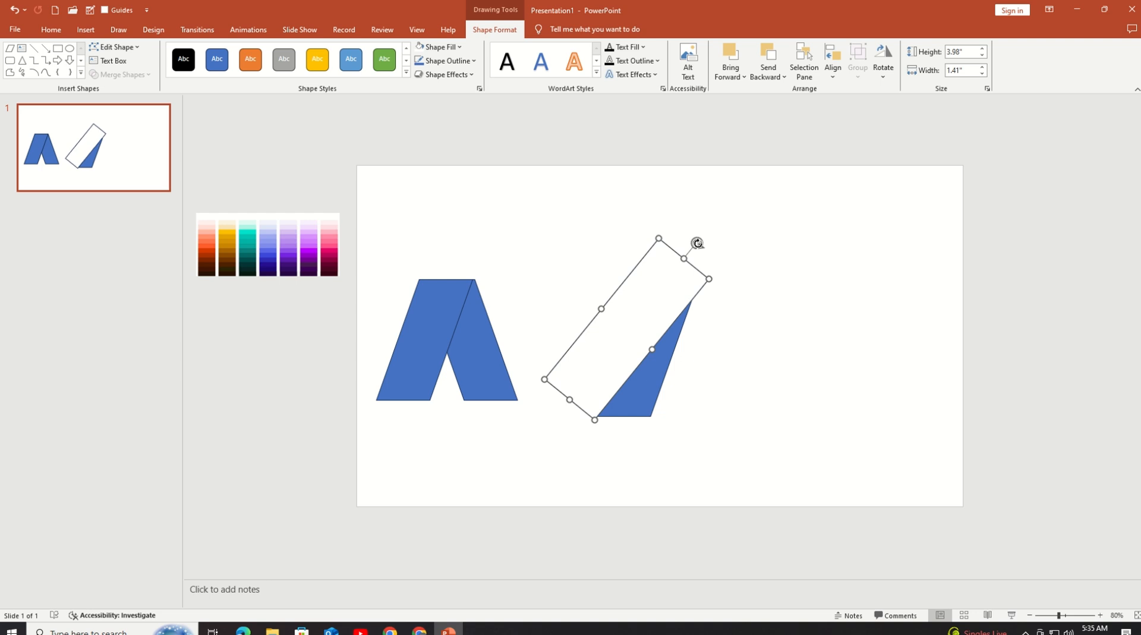
Step: Resize the white rectangle to about 4.02 by 1.4 inches, then rotate and nudge it along the blue parallelogram's corner-to-corner diagonal
left_click_drag(707, 278, 707, 276)
key("ctrl+Down")
key("ctrl+Down")
key("ctrl+Down")
key("ctrl+Down")
key("ctrl+Down")
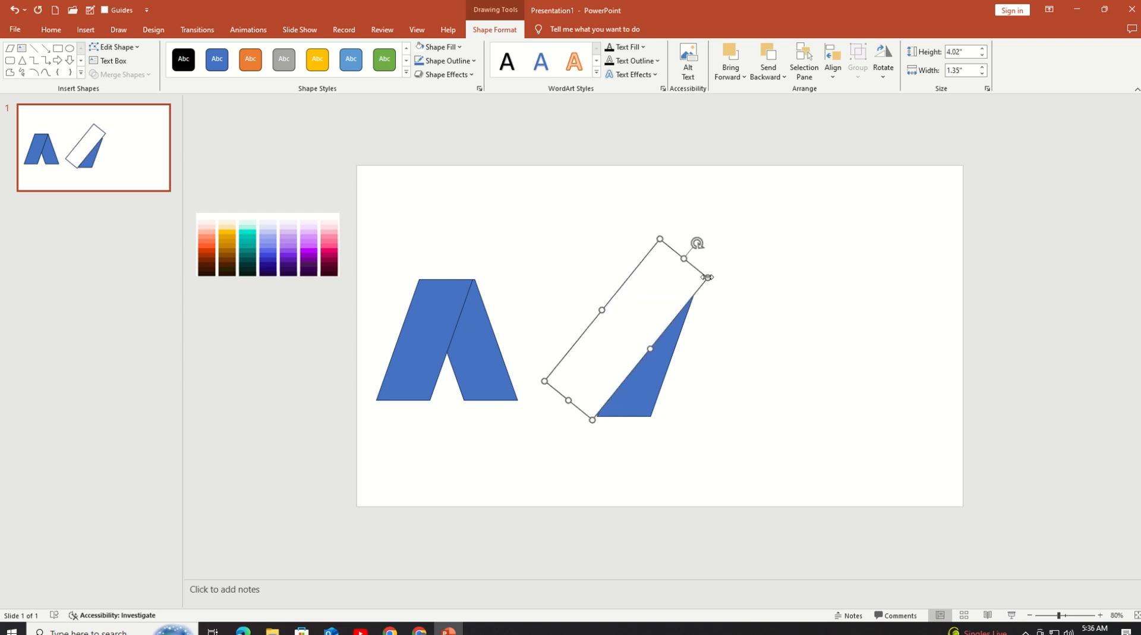
left_click_drag(698, 243, 689, 242)
left_click_drag(678, 291, 704, 240)
left_click_drag(635, 315, 633, 317)
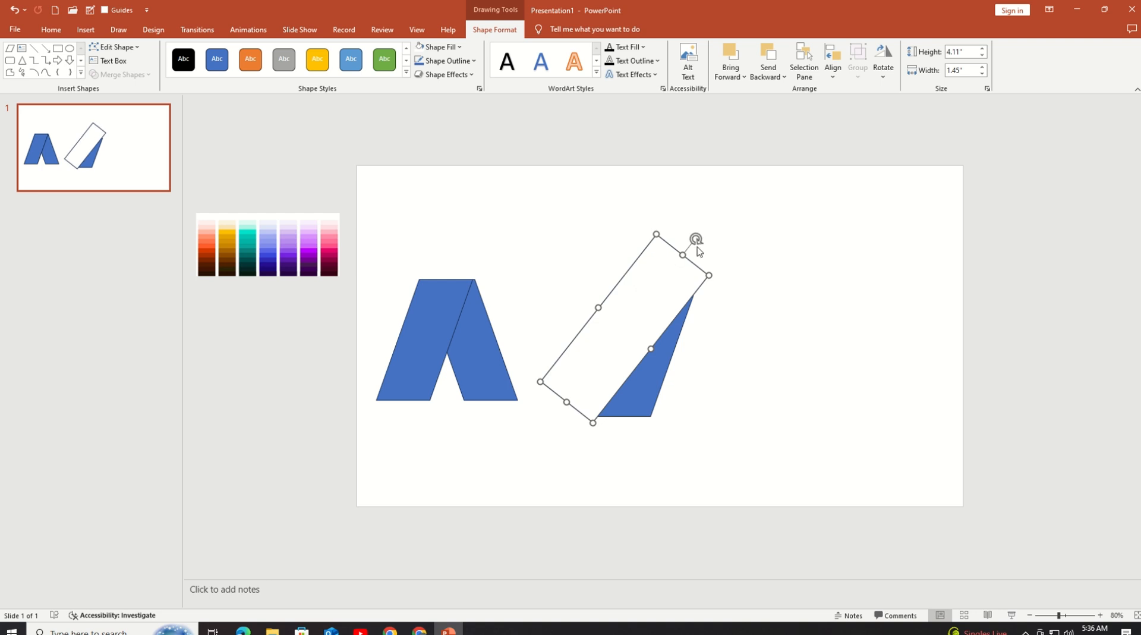
left_click_drag(708, 275, 704, 277)
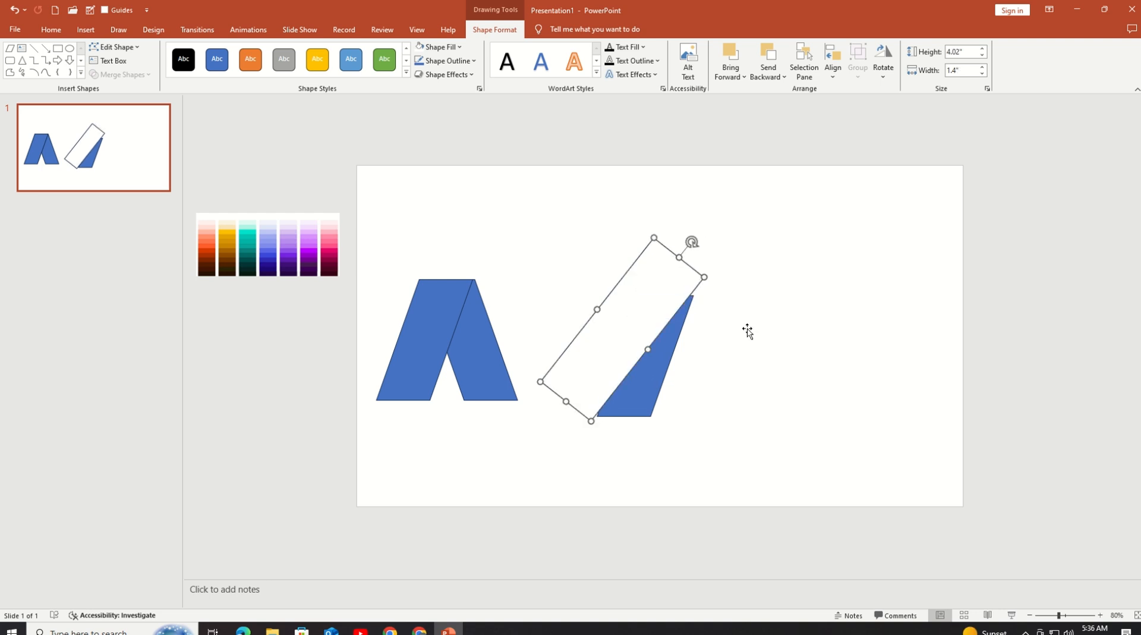
key("Down")
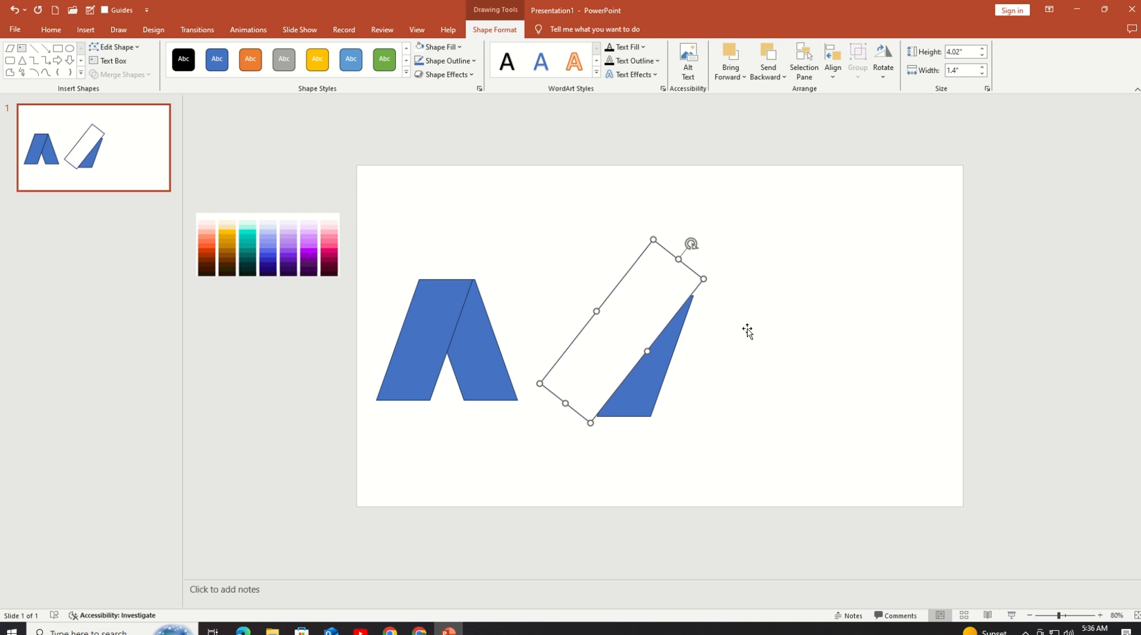
Step: Subtract the white rectangle from the blue parallelogram to leave only the diagonal triangle
left_click(629, 393, "shift")
left_click(132, 75)
left_click(135, 147)
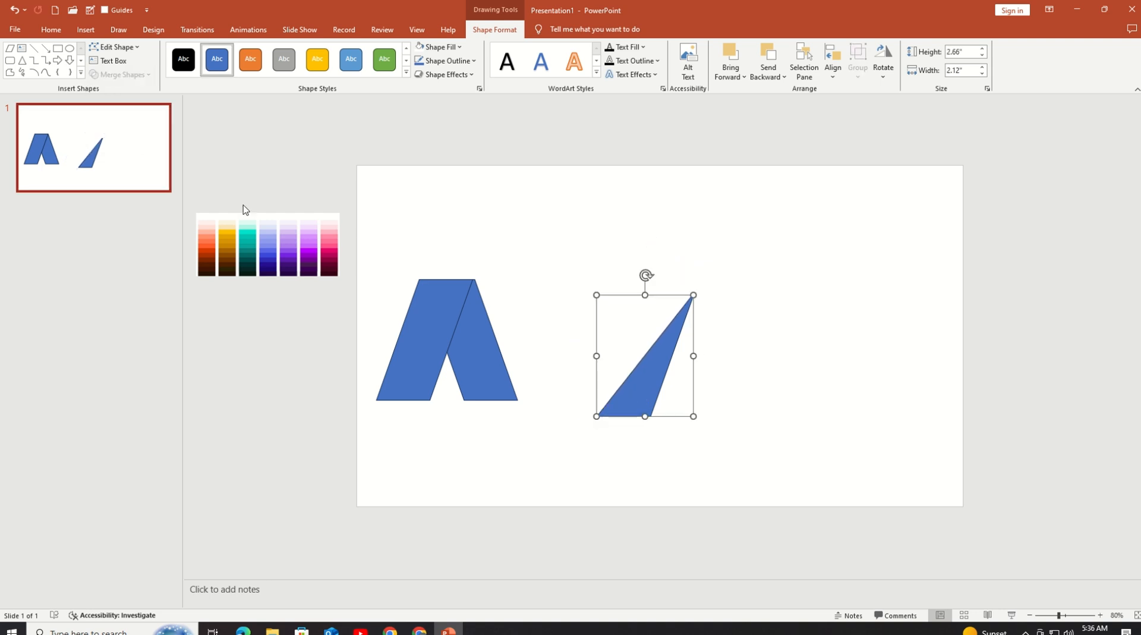
Step: Give the cut triangle a very light blue theme fill and remove its outline
left_click_drag(652, 382, 613, 377)
left_click(450, 48)
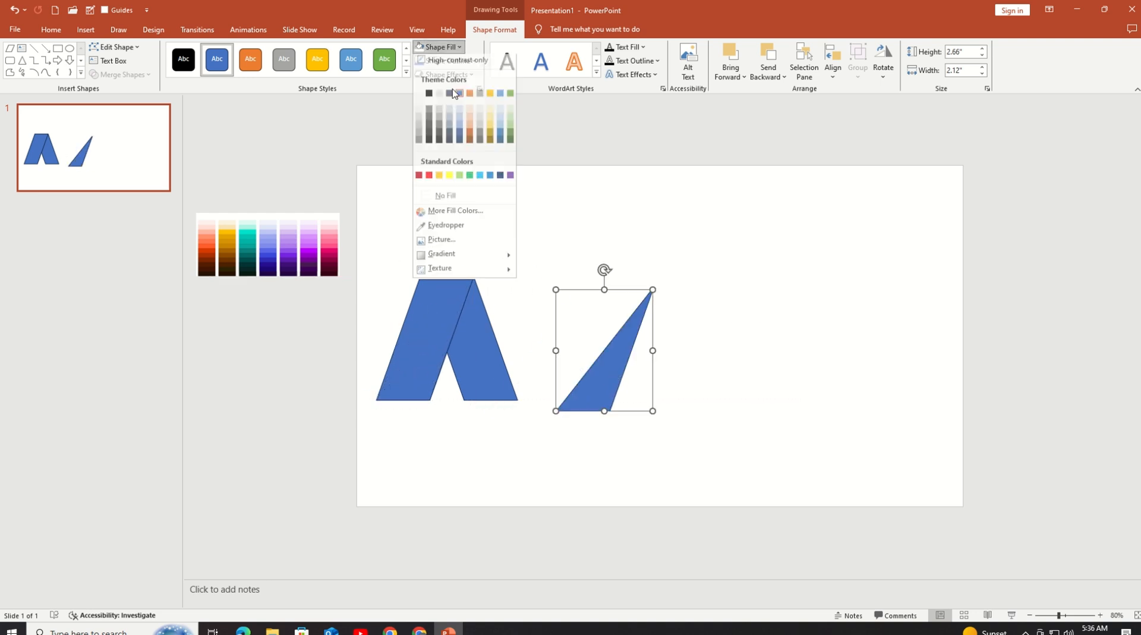
left_click(459, 111)
left_click(446, 61)
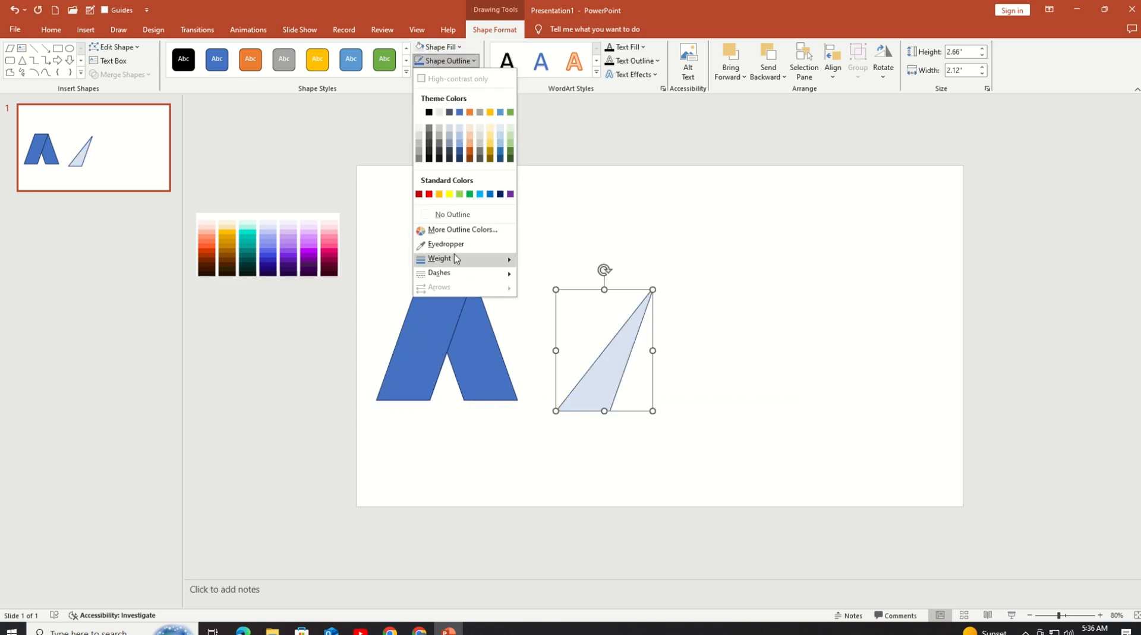
left_click(452, 214)
Step: Place the light blue triangle over the left leg of the folded A shape, aligned with its edges
left_click_drag(612, 350, 433, 339)
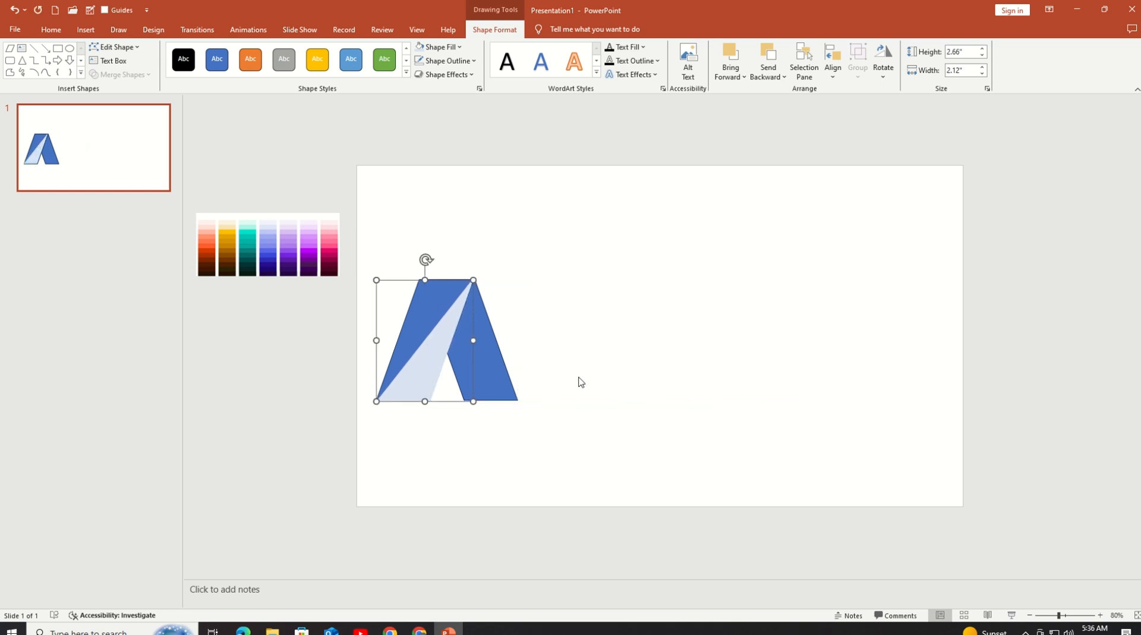
left_click(582, 381)
left_click(436, 352)
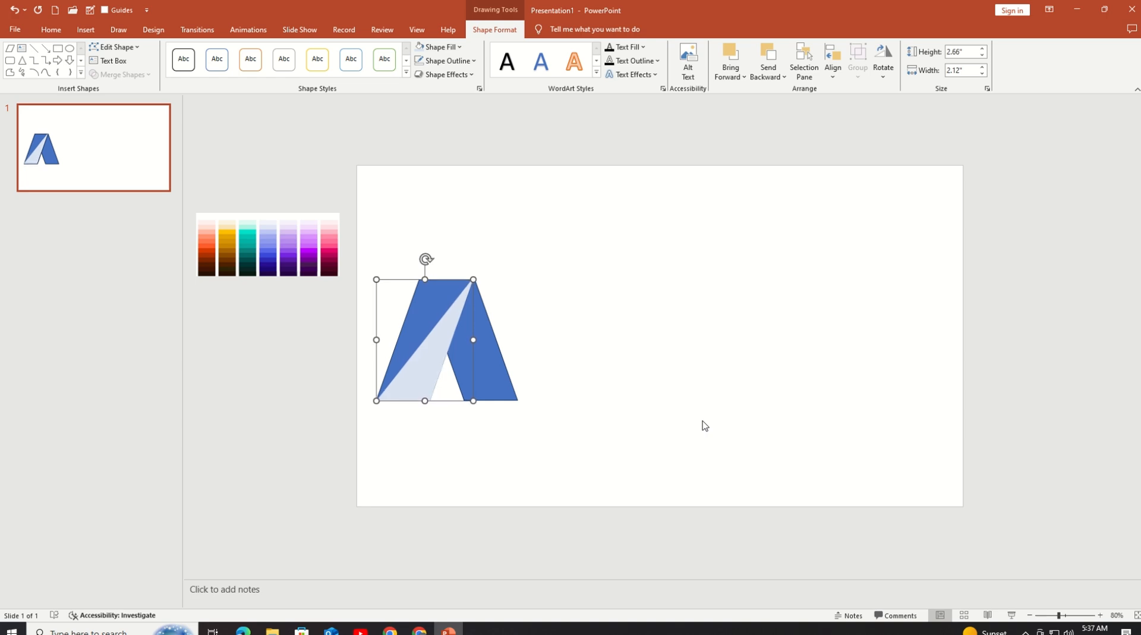
left_click(704, 426)
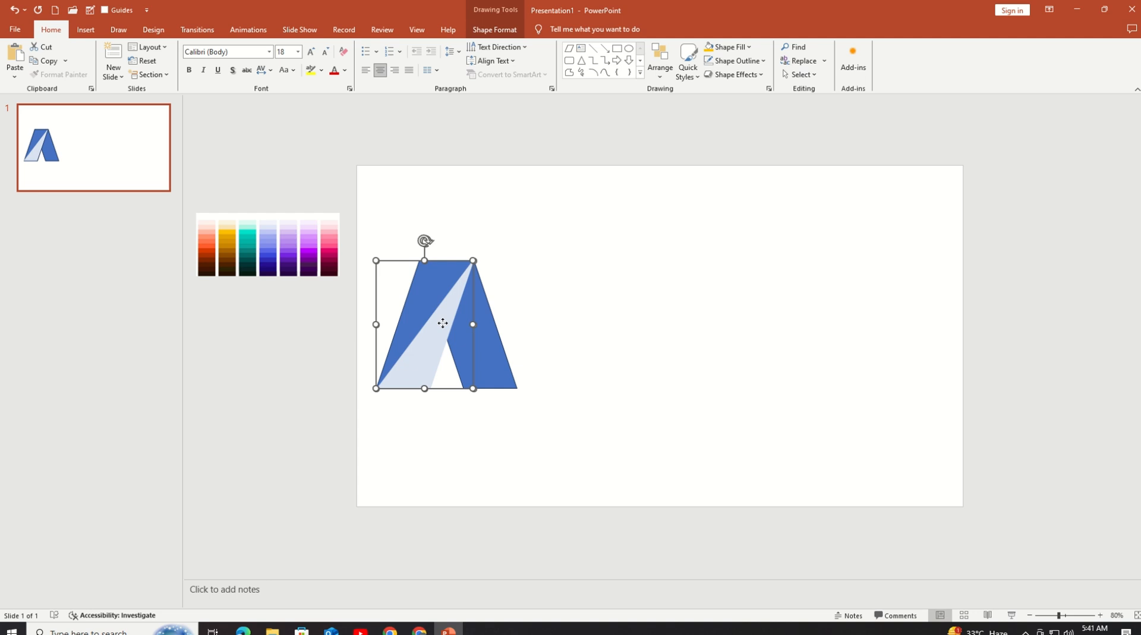
Step: Group the pieces of the folded A shape and paste a copy joined to its right side
left_click(493, 351, "shift")
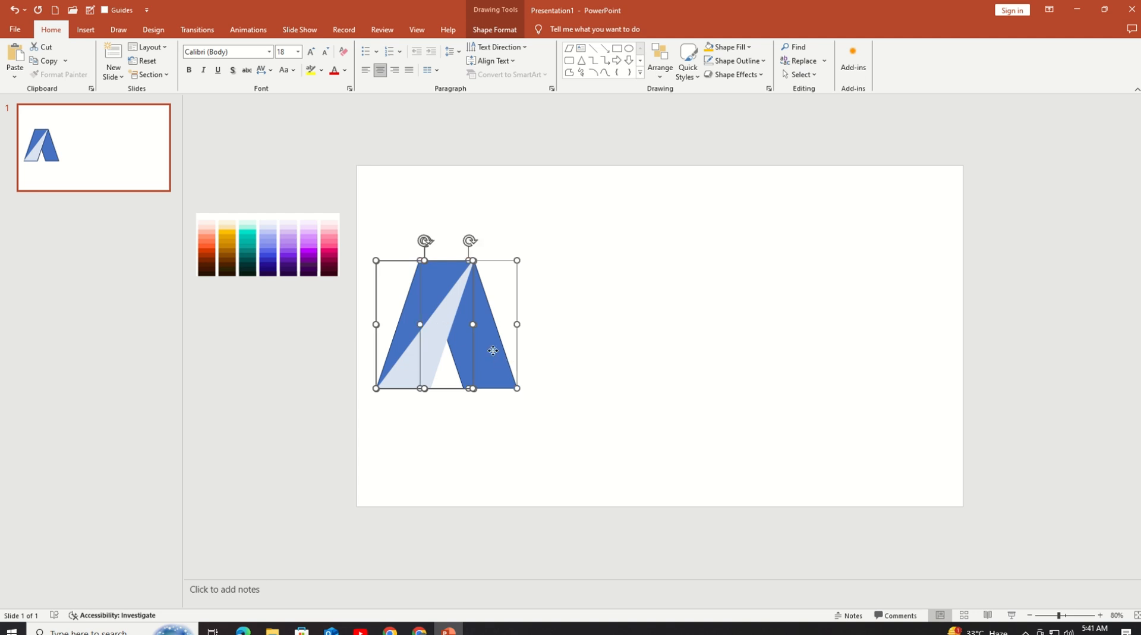
key("ctrl+g")
mouse_move(494, 352)
left_mouse_down()
mouse_move(480, 377)
mouse_move(614, 370)
mouse_move(516, 347)
left_mouse_up()
key("ctrl+c")
key("ctrl+v")
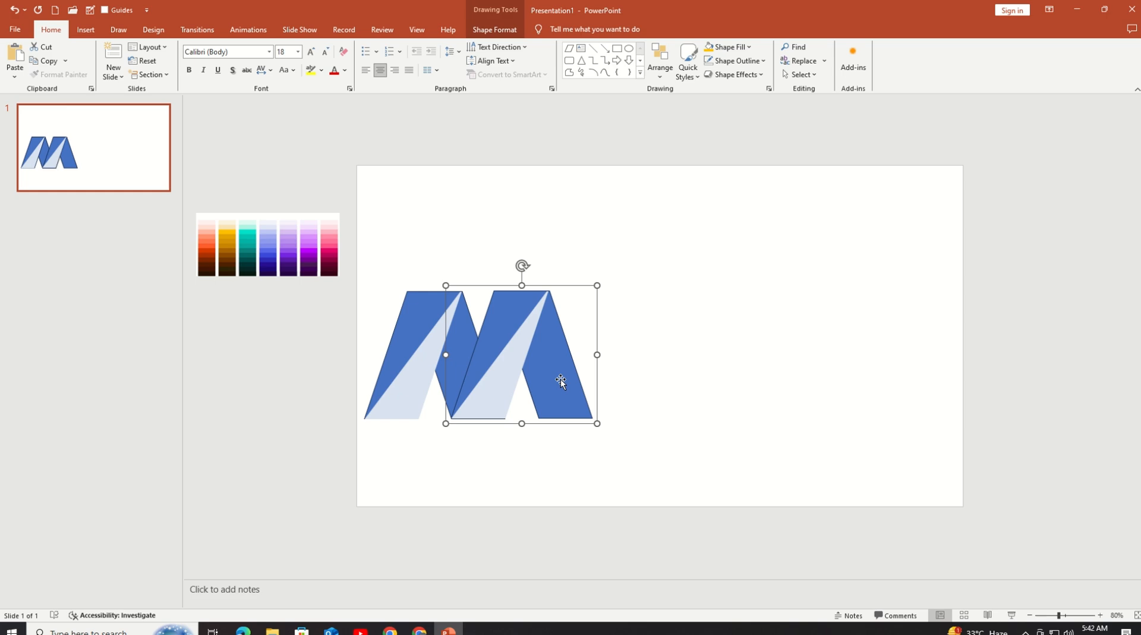
Step: Add a third and a fourth copy of the folded shape, continuing the zigzag row to the right
left_click(630, 434)
left_click(478, 369)
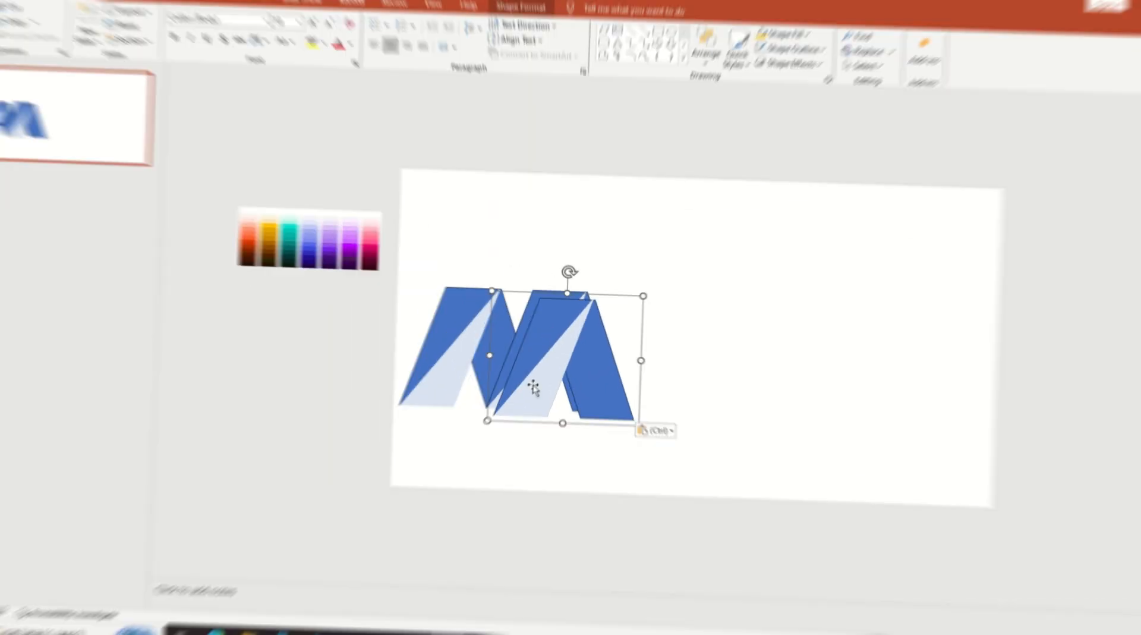
left_click_drag(539, 356, 605, 350)
key("ctrl+v")
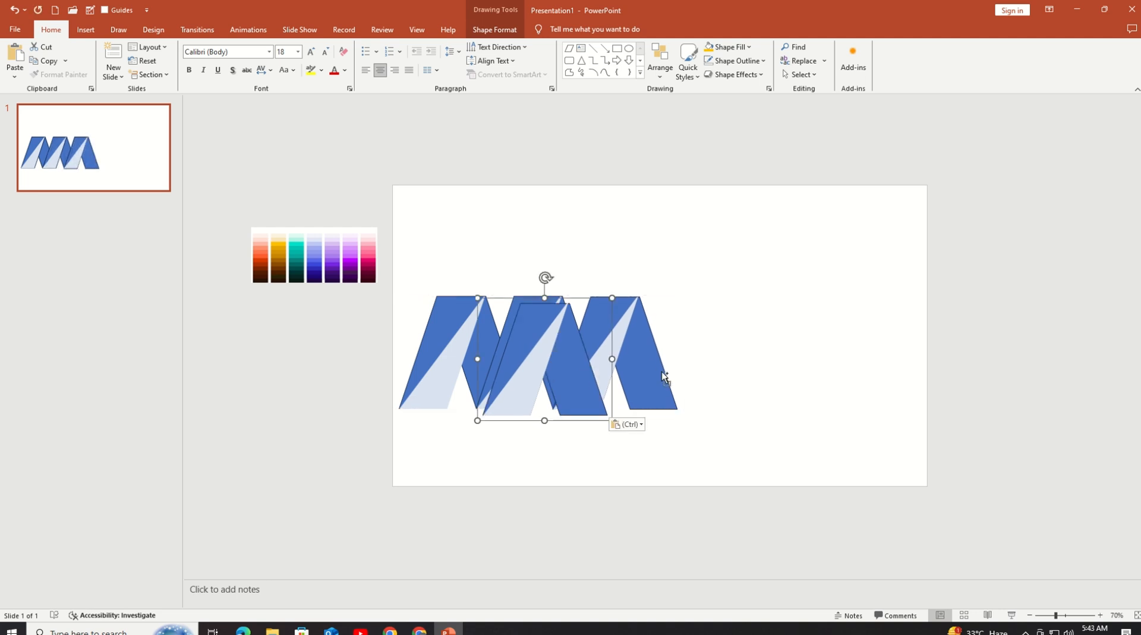
left_click_drag(537, 352, 684, 345)
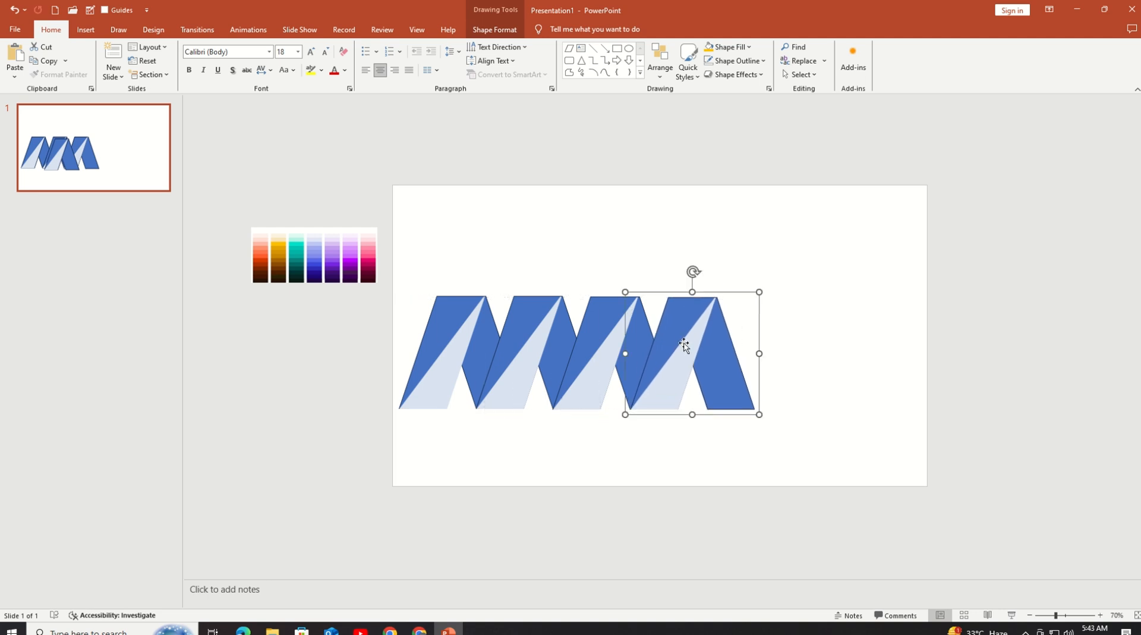
Step: Duplicate the fourth folded shape and align the copy as the fifth fold of the row
left_click(702, 457)
left_click(660, 404)
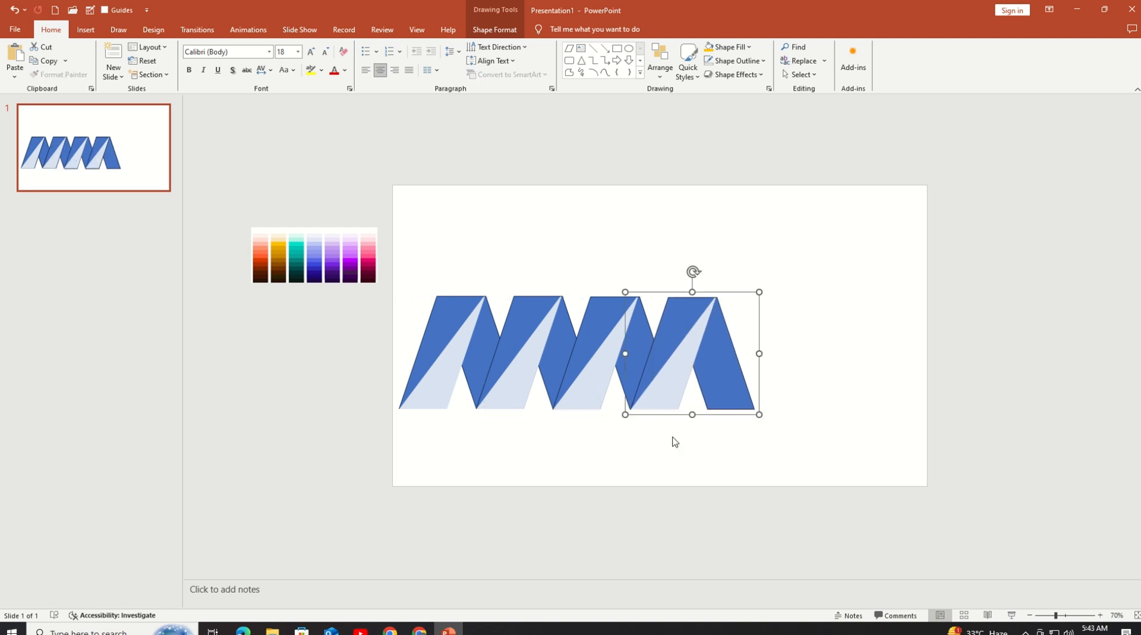
key("ctrl+d")
left_click_drag(678, 385, 747, 378)
left_click(742, 446)
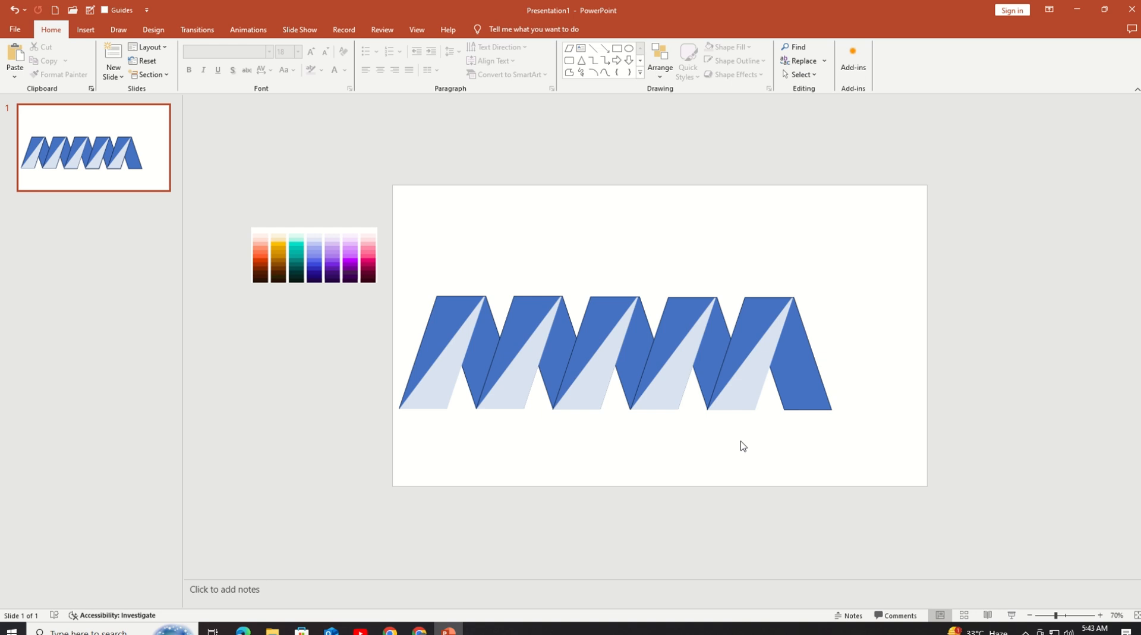
Step: Duplicate a folded shape, move the copy below the row and ungroup it
left_click(778, 386)
key("ctrl+d")
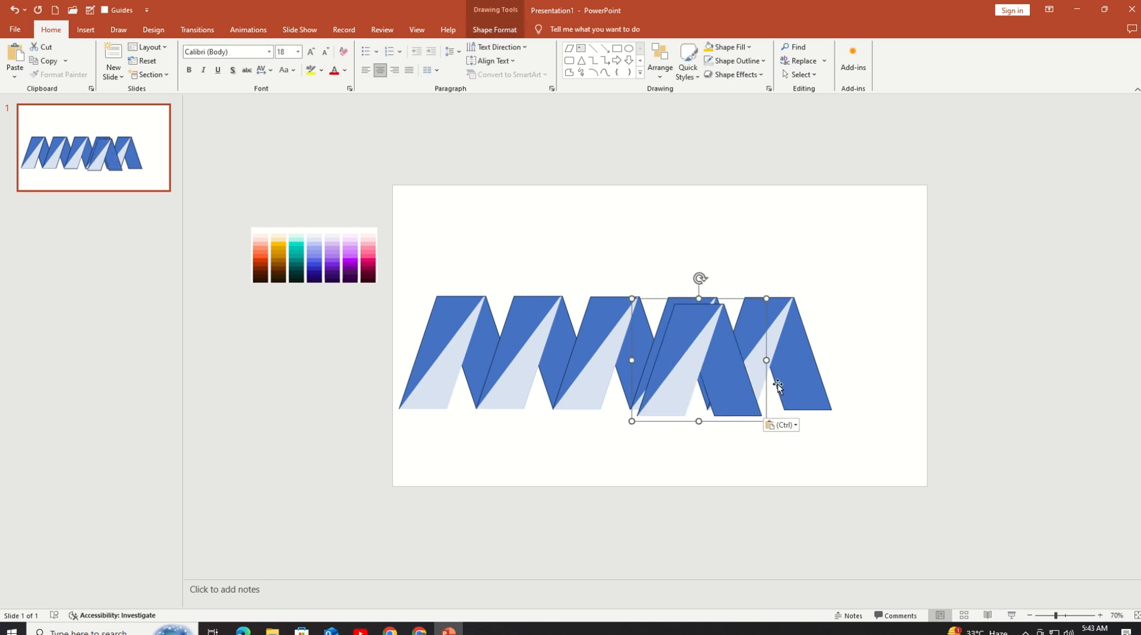
left_click_drag(779, 386, 609, 508)
right_click(609, 508)
mouse_move(640, 376)
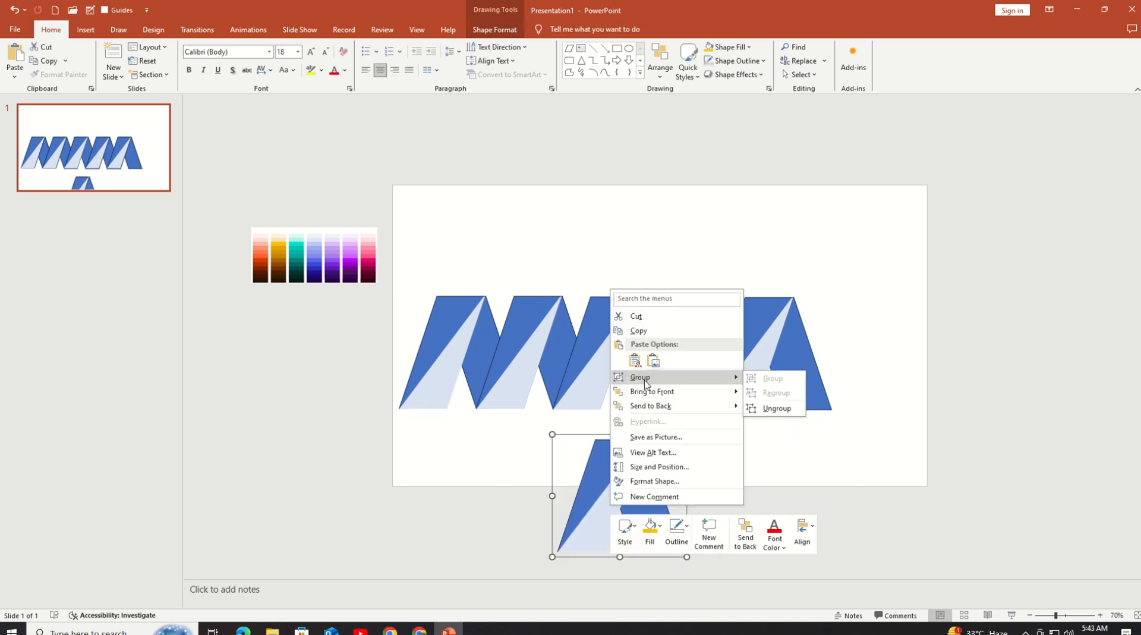
left_click(773, 405)
Step: Move the left-leg parallelogram from the ungrouped copy to the right end of the zigzag row
left_click(769, 493)
left_click_drag(609, 458, 833, 314)
left_click(828, 461)
left_click(810, 407)
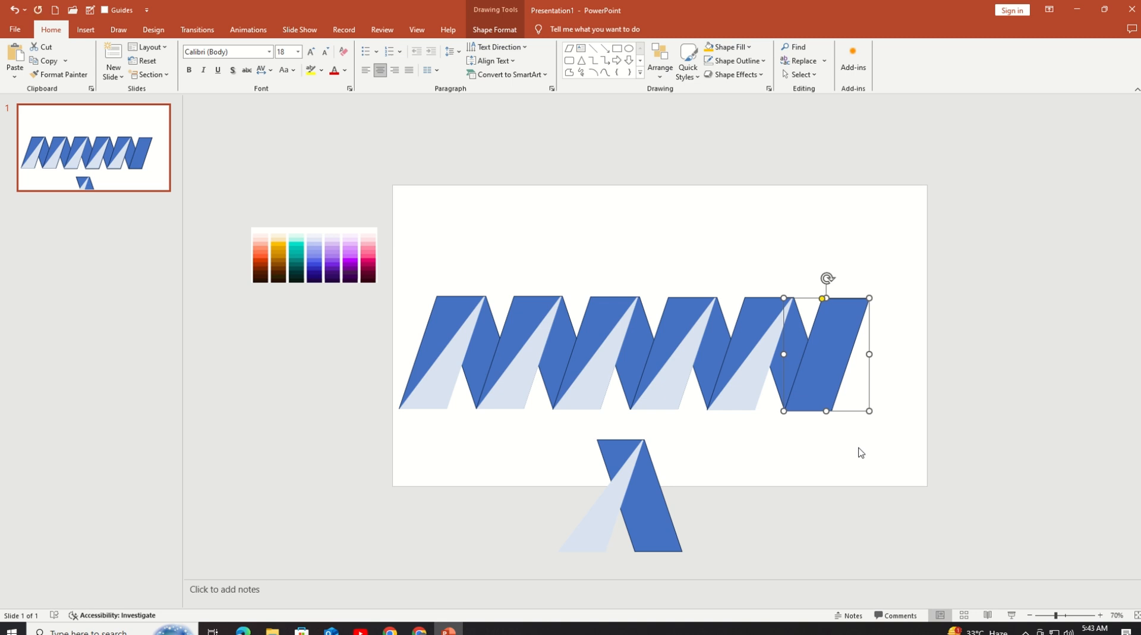
left_click(861, 453)
left_click(814, 405)
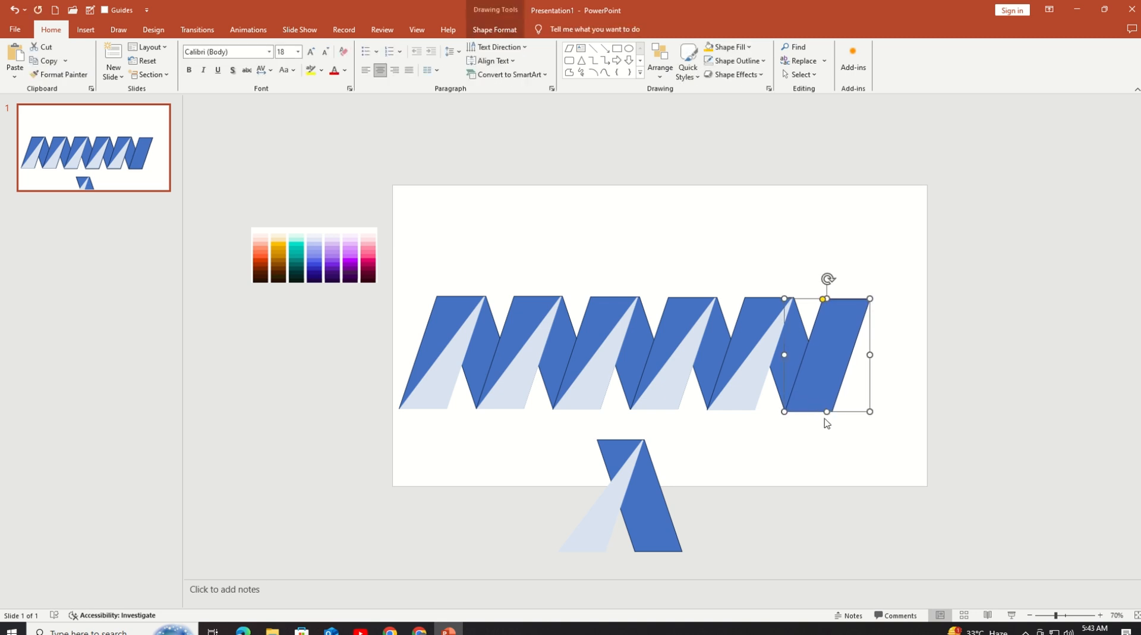
left_click(833, 447)
Step: Fine-tune the last parallelogram's position so its top and bottom edges line up with the other folds
left_click(1101, 618)
left_click(1101, 619)
left_click(1100, 618)
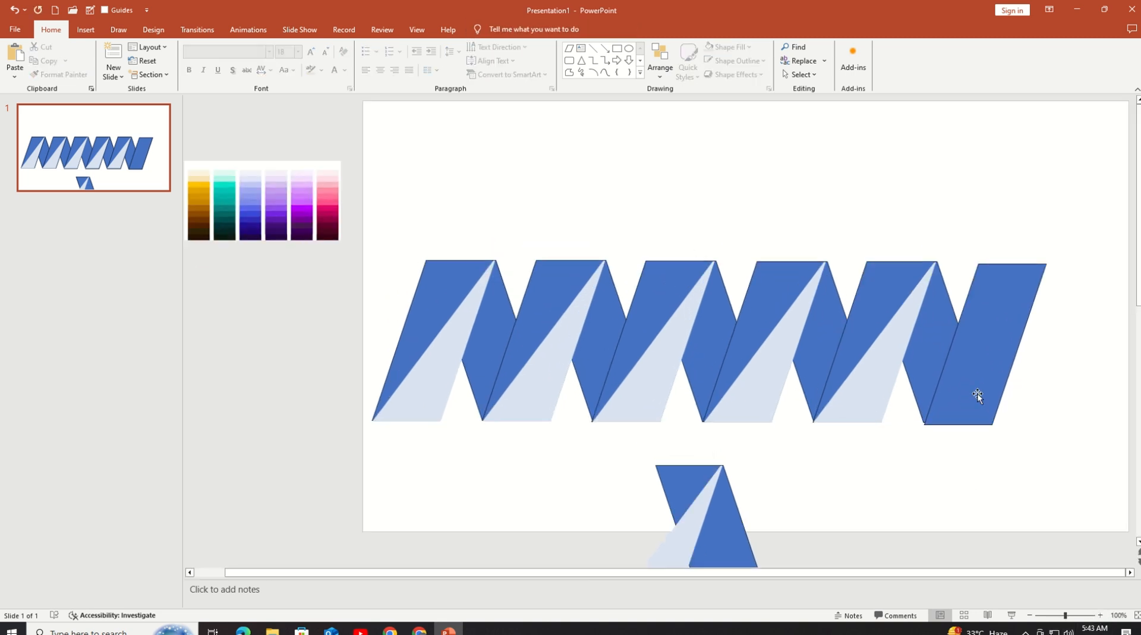
left_click(975, 395)
left_click(955, 465)
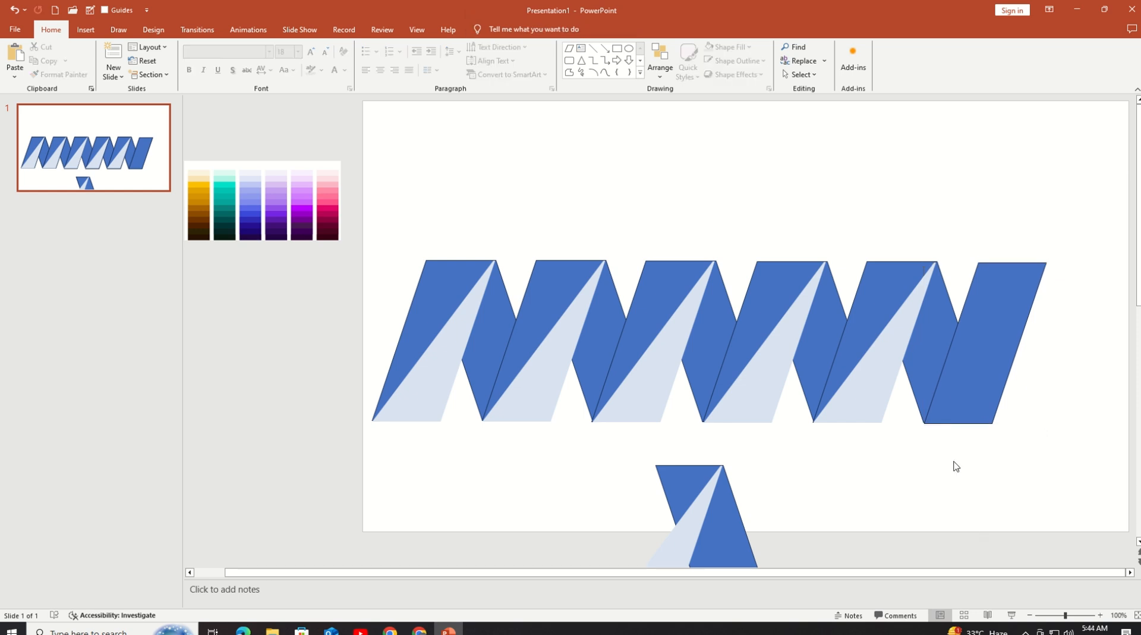
left_click(953, 400)
left_click_drag(953, 400, 955, 400)
left_click(983, 504)
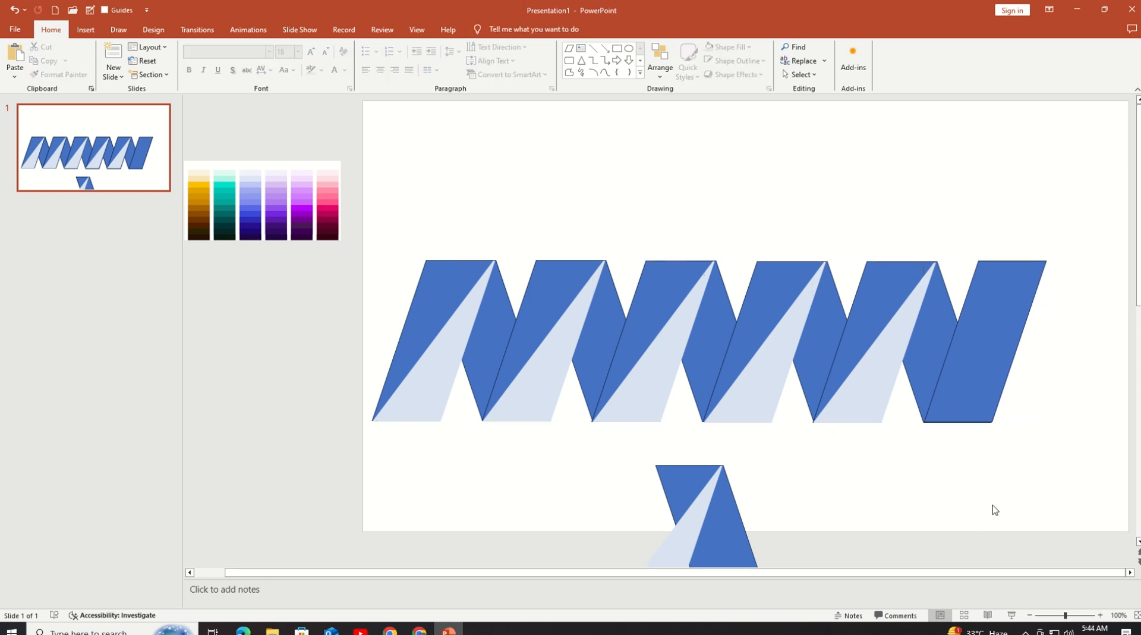
Step: Place the remaining light blue triangle over the last parallelogram of the row
left_click(1030, 615)
left_click(1030, 616)
left_click_drag(850, 333, 873, 323)
left_click(862, 461)
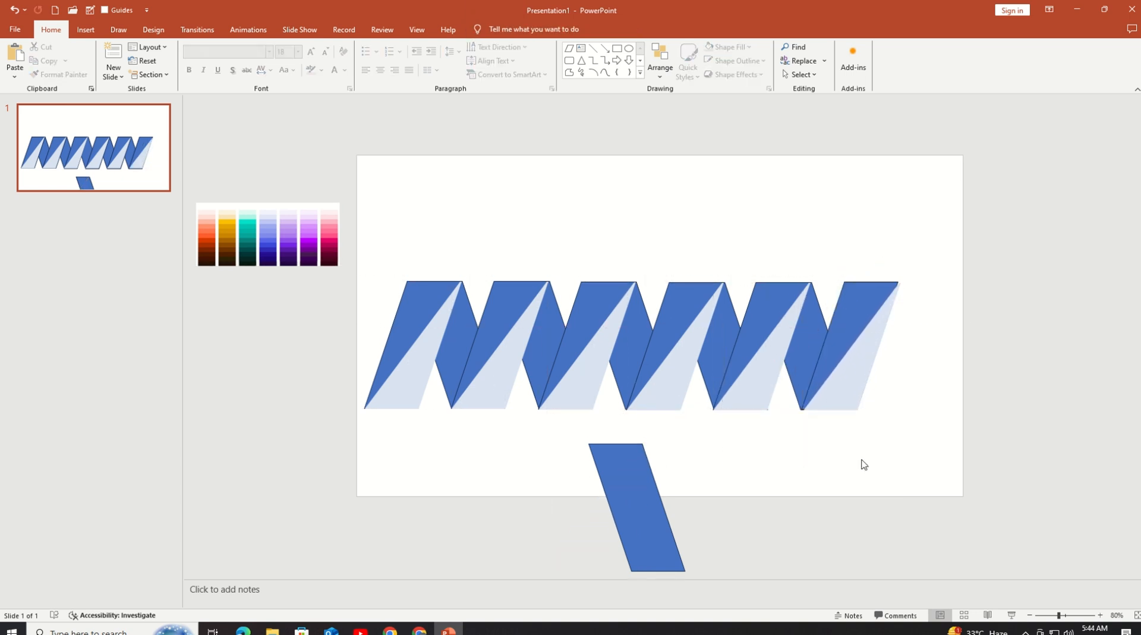
Step: Nudge the light triangle in small increments until it lines up with the last parallelogram's edges
left_click(847, 407)
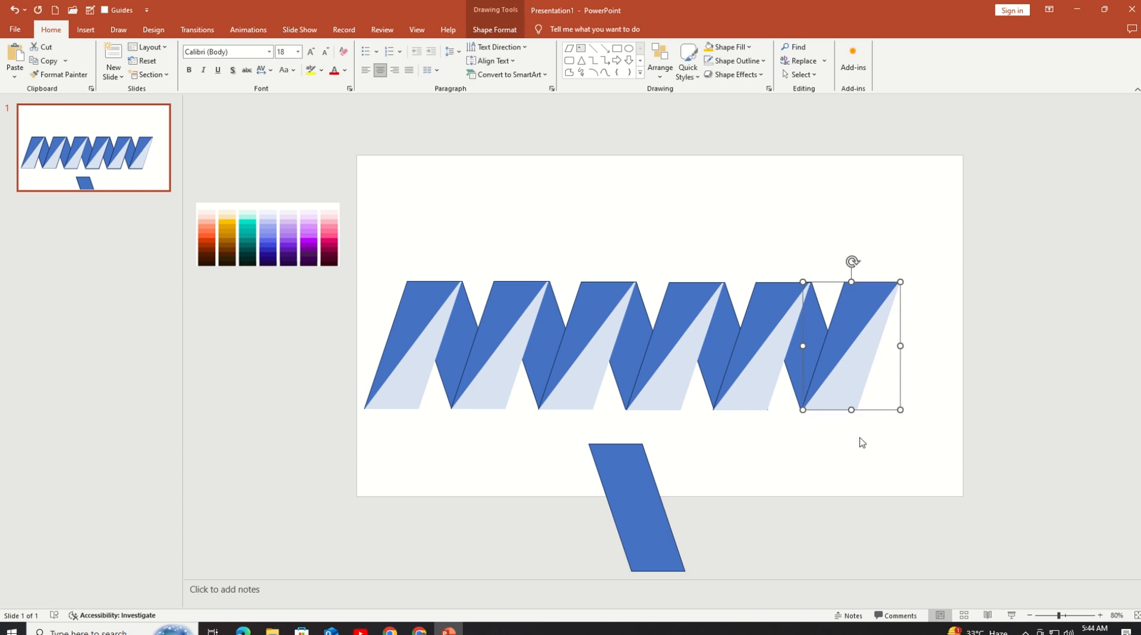
left_click(854, 473)
left_click(843, 408)
key("ctrl+Down")
key("ctrl+Down")
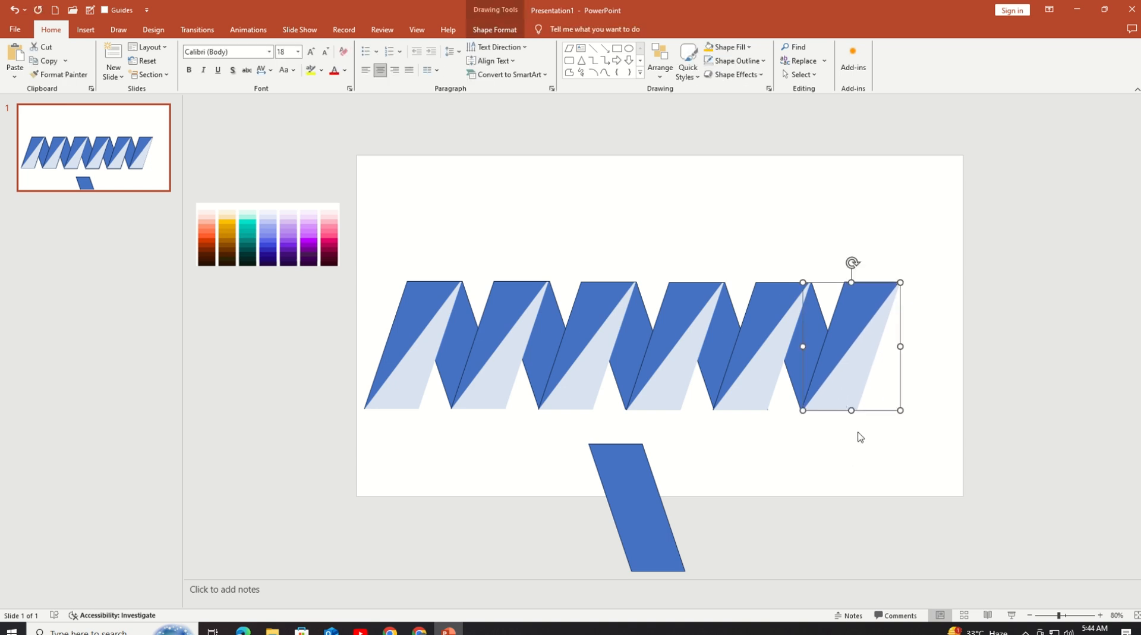
left_click(859, 472)
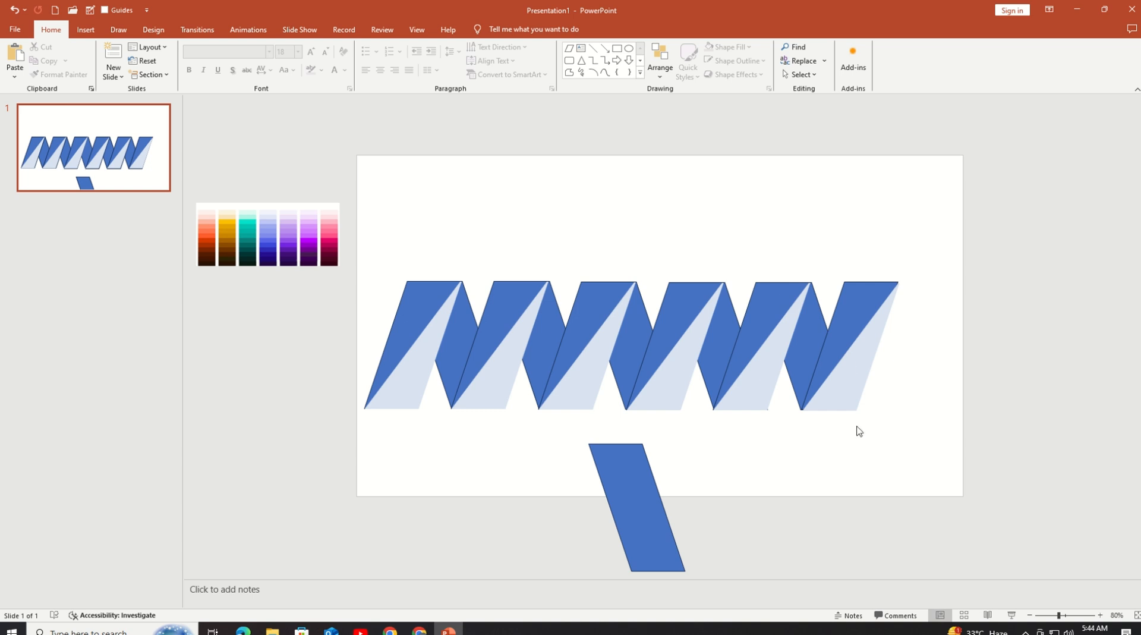
left_click(850, 369)
key("ctrl+Down")
key("ctrl+Down")
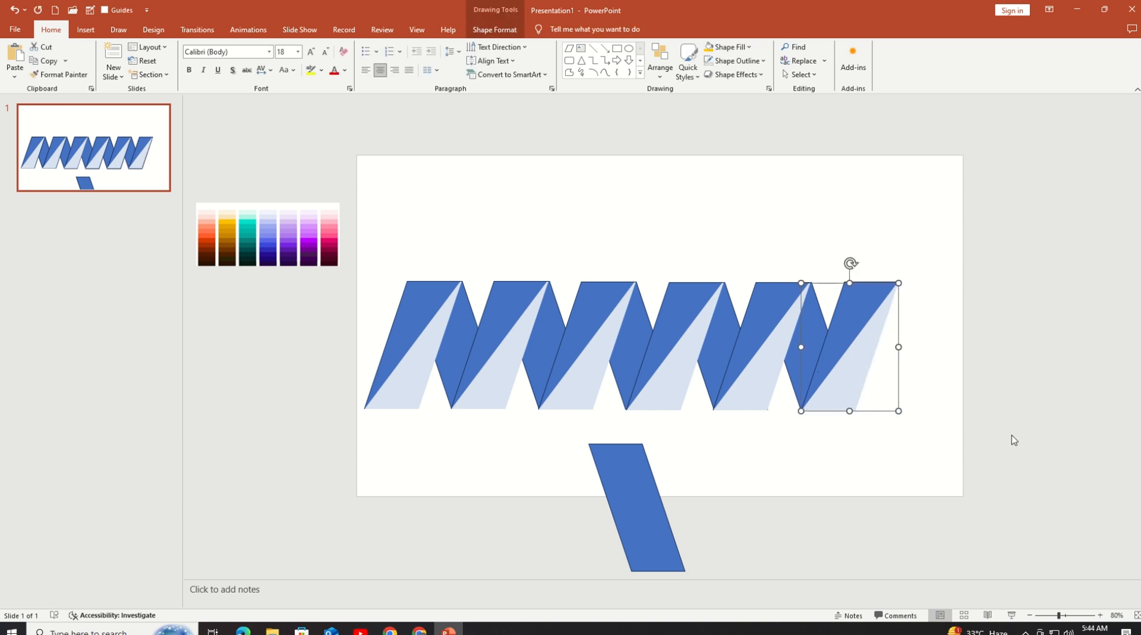
Step: Delete the leftover blue parallelogram below the row
left_click(910, 452)
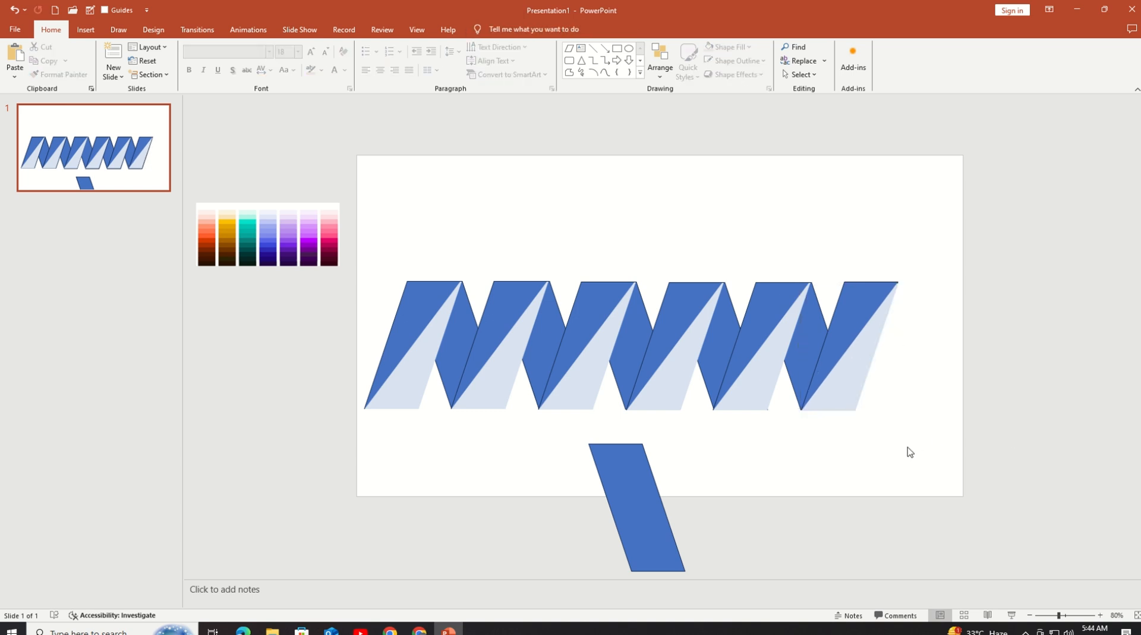
left_click(622, 492)
key("Delete")
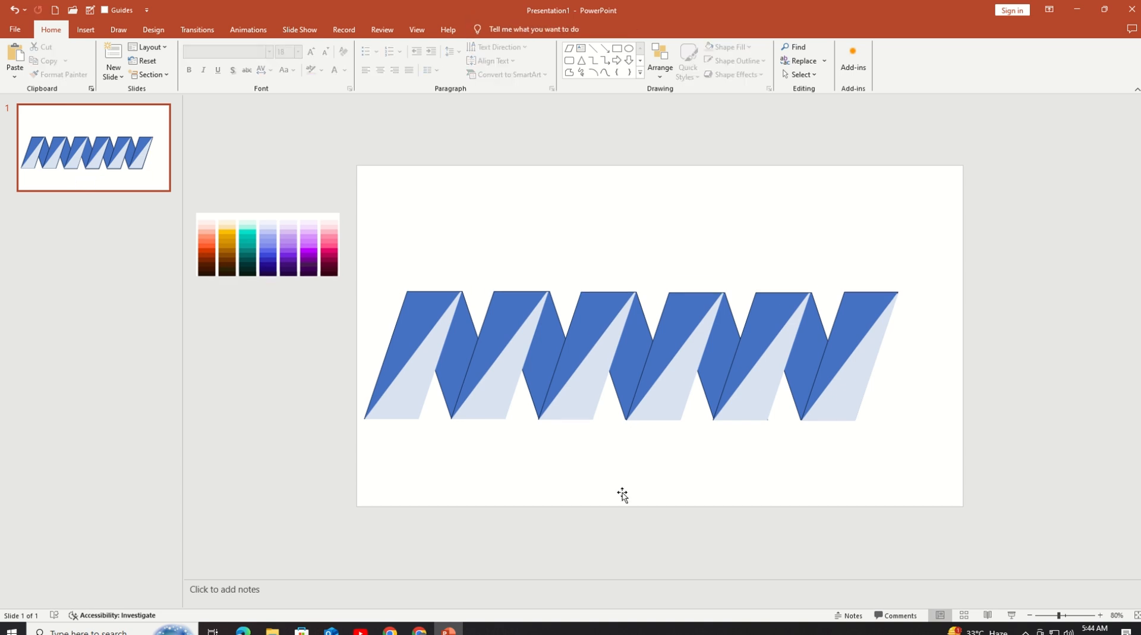
Step: Insert an Up Arrow about 2.2 inches tall on the last parallelogram's top edge, matching its shaft width to that edge
left_click(86, 29)
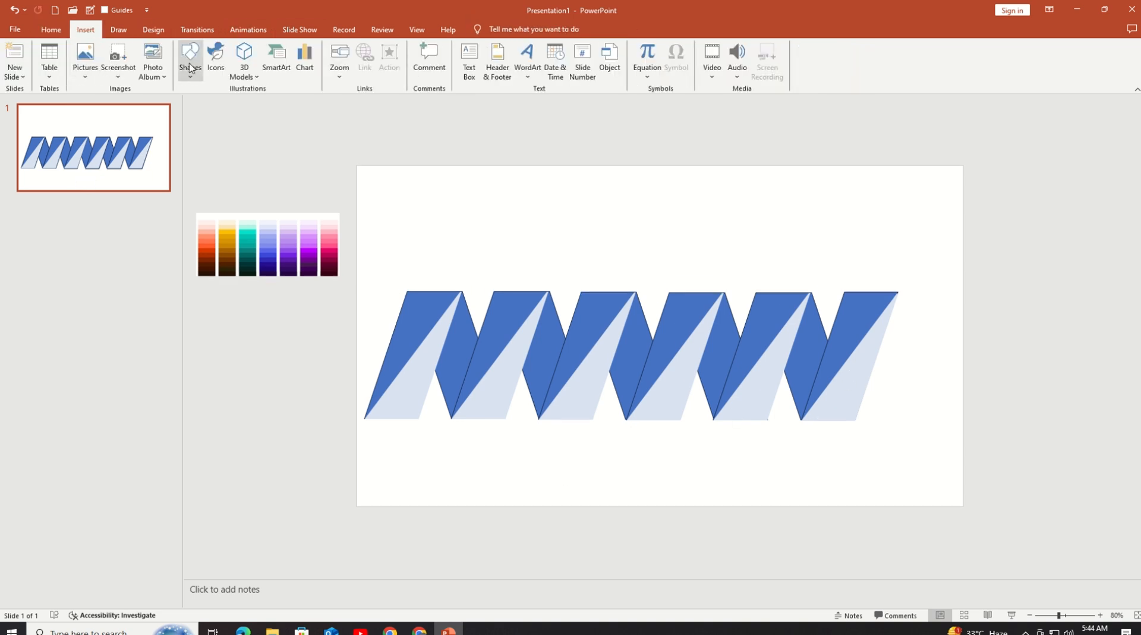
left_click(190, 59)
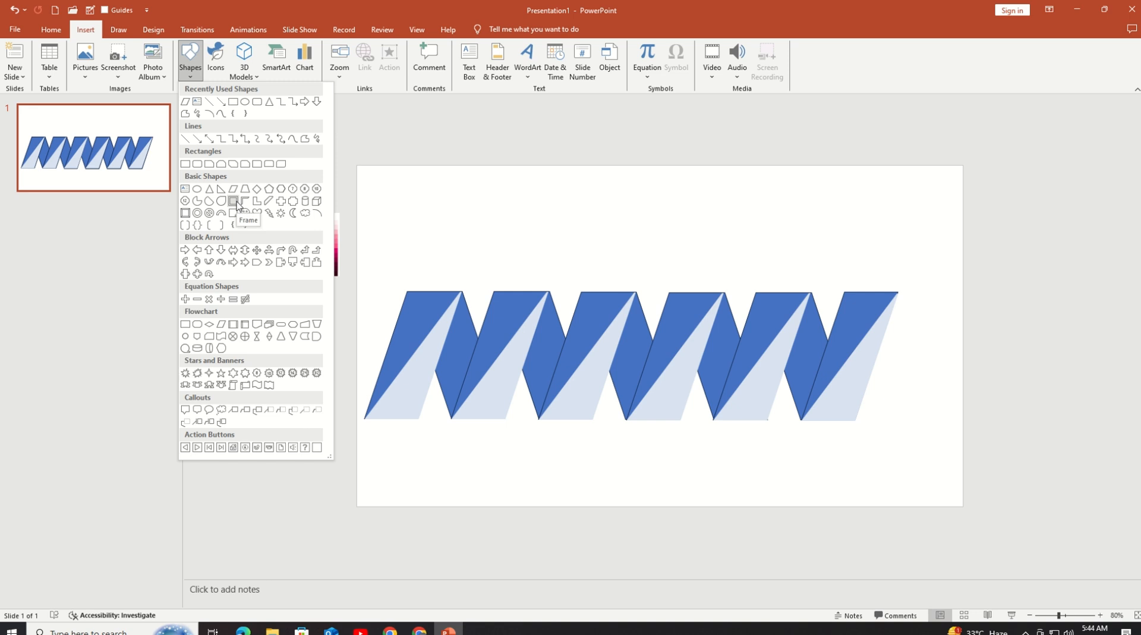
left_click(208, 250)
left_click_drag(841, 238, 942, 336)
left_click_drag(898, 279, 883, 240)
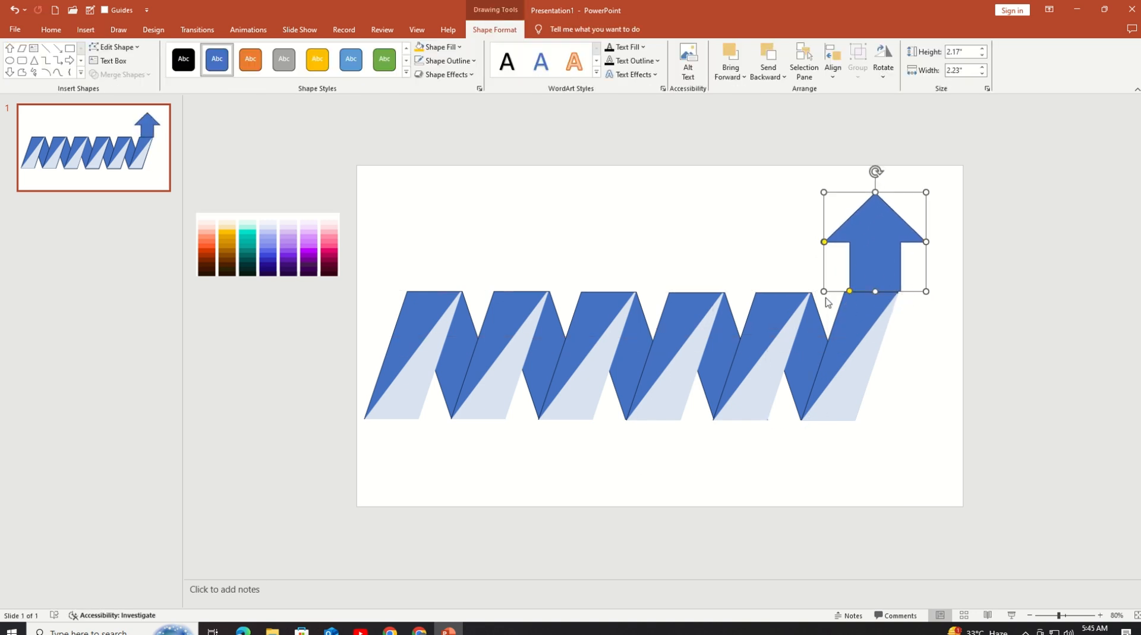
left_click_drag(823, 290, 818, 291)
left_click(918, 317)
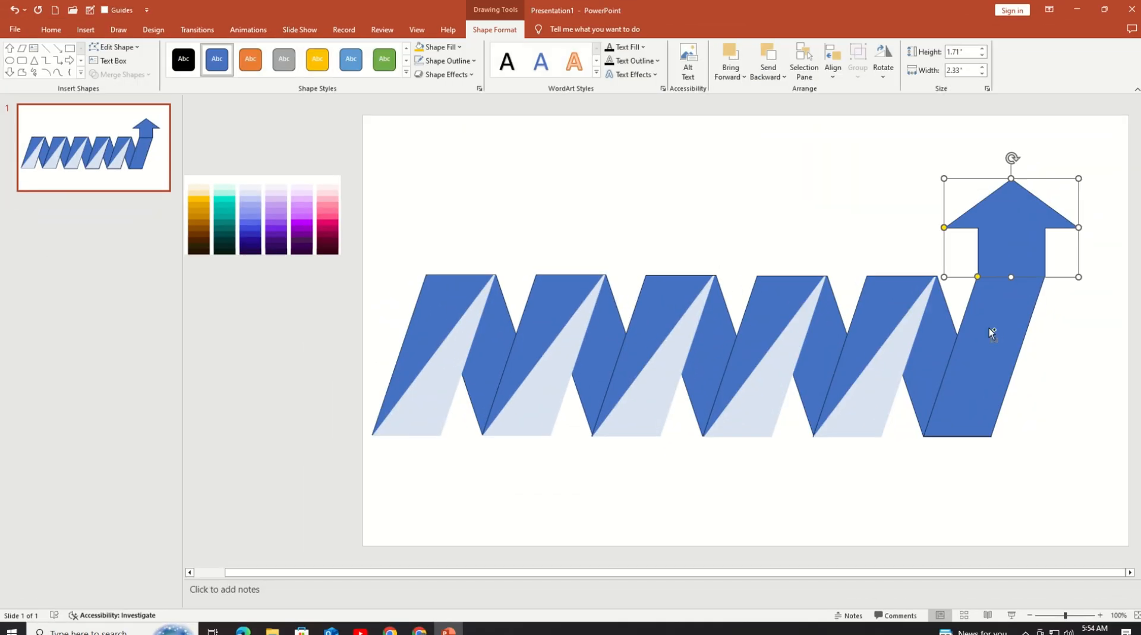
Step: Merge the up arrow and the last parallelogram into one shape with Union
left_click(991, 333, "shift")
left_click(119, 75)
left_click(116, 91)
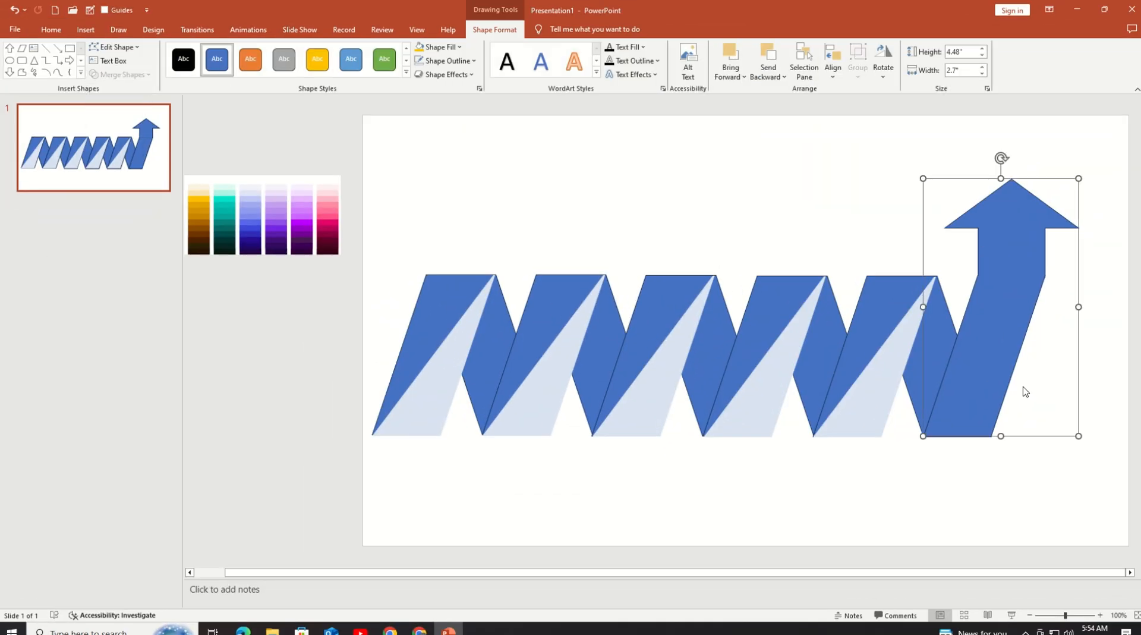
Step: Try a gold fill style without an outline on the merged up-arrow shape
left_click(1016, 511)
left_click(984, 212)
left_click(319, 70)
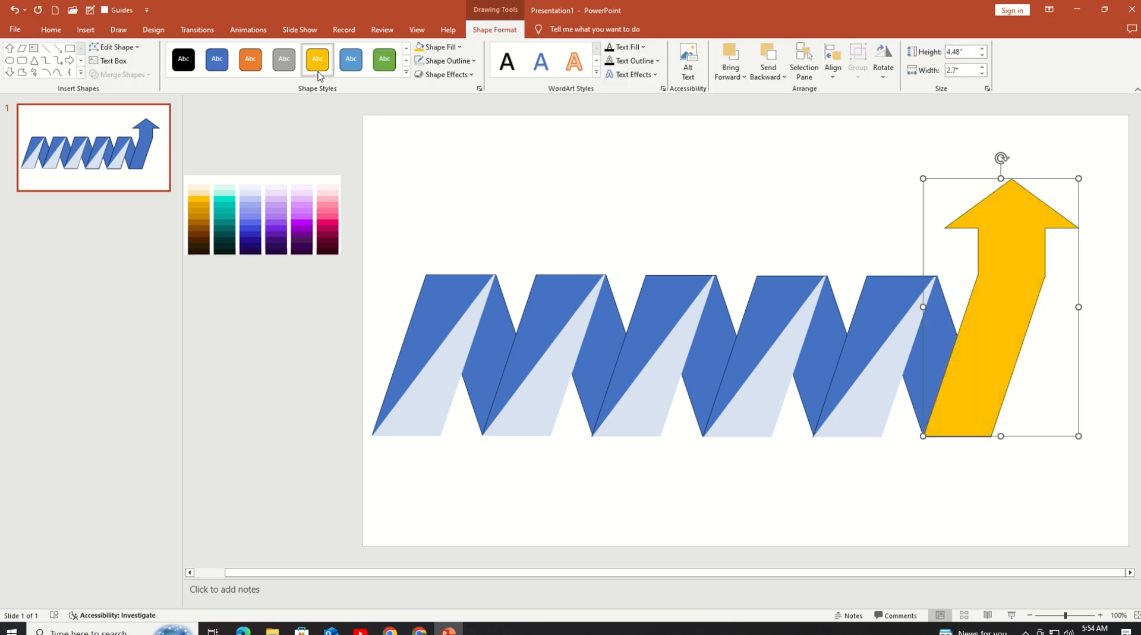
left_click(446, 61)
left_click(440, 216)
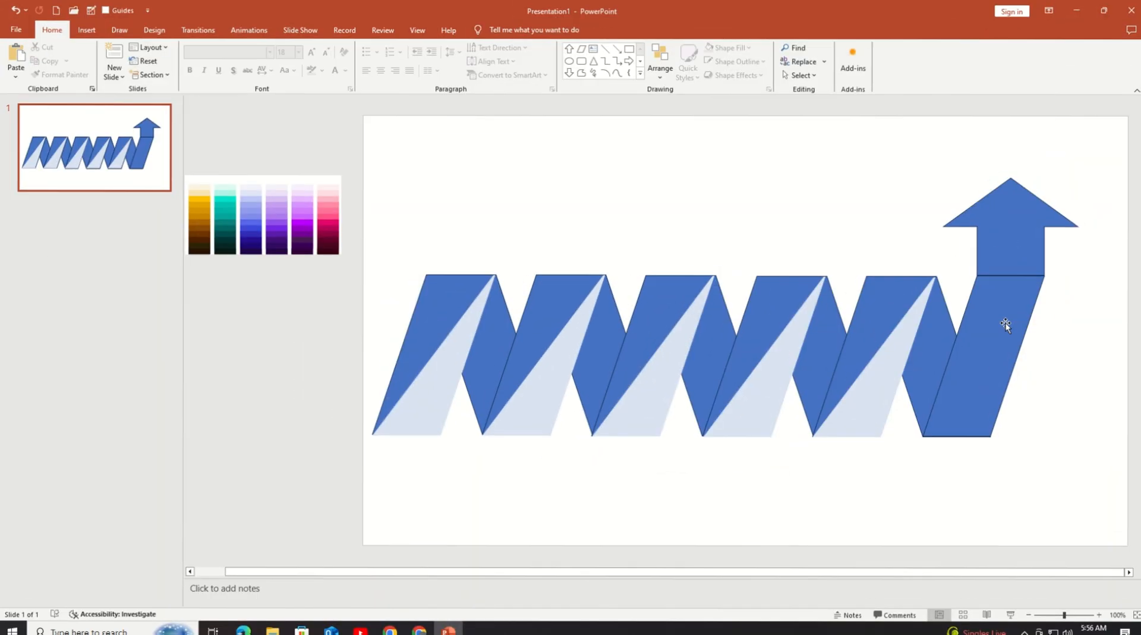
Step: Try merging the up arrow and the last parallelogram into one shape again with Union
left_click(1006, 323, "shift")
left_click(494, 29)
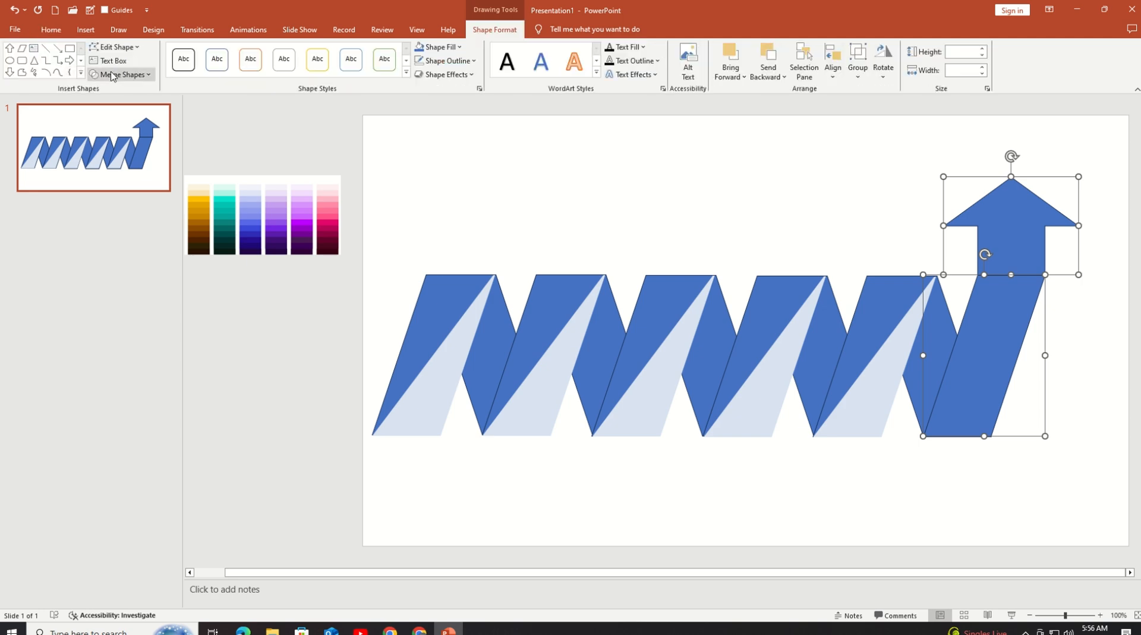
left_click(113, 76)
left_click(122, 94)
left_click(491, 444)
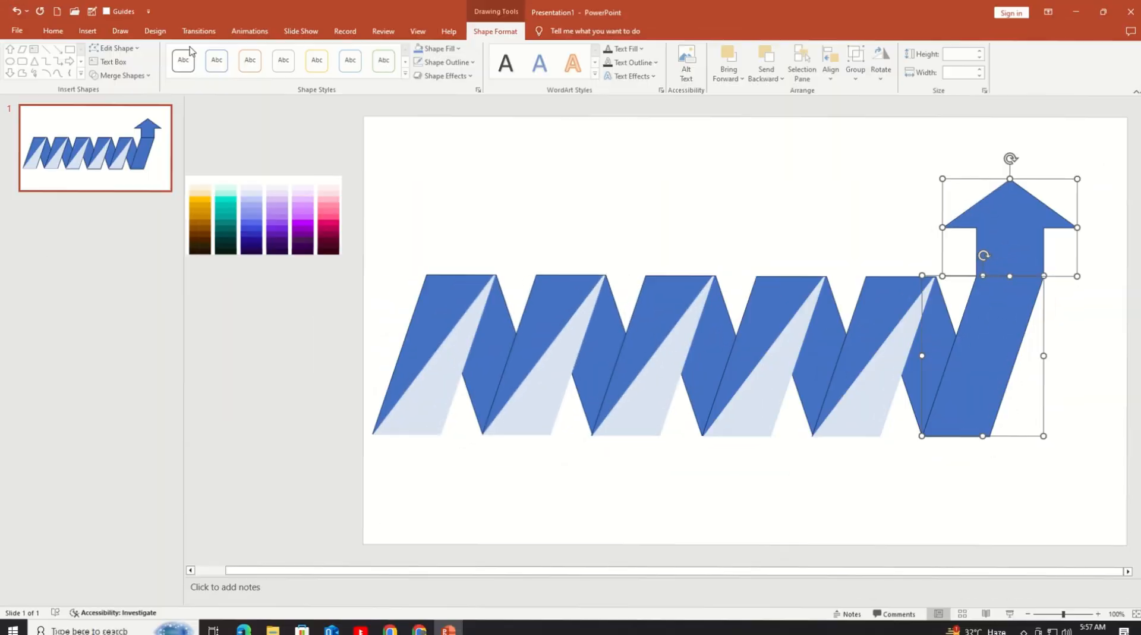
left_click(113, 76)
left_click(122, 93)
Step: Try a black fill without an outline on the merged arrow, and undo both changes
left_click(437, 48)
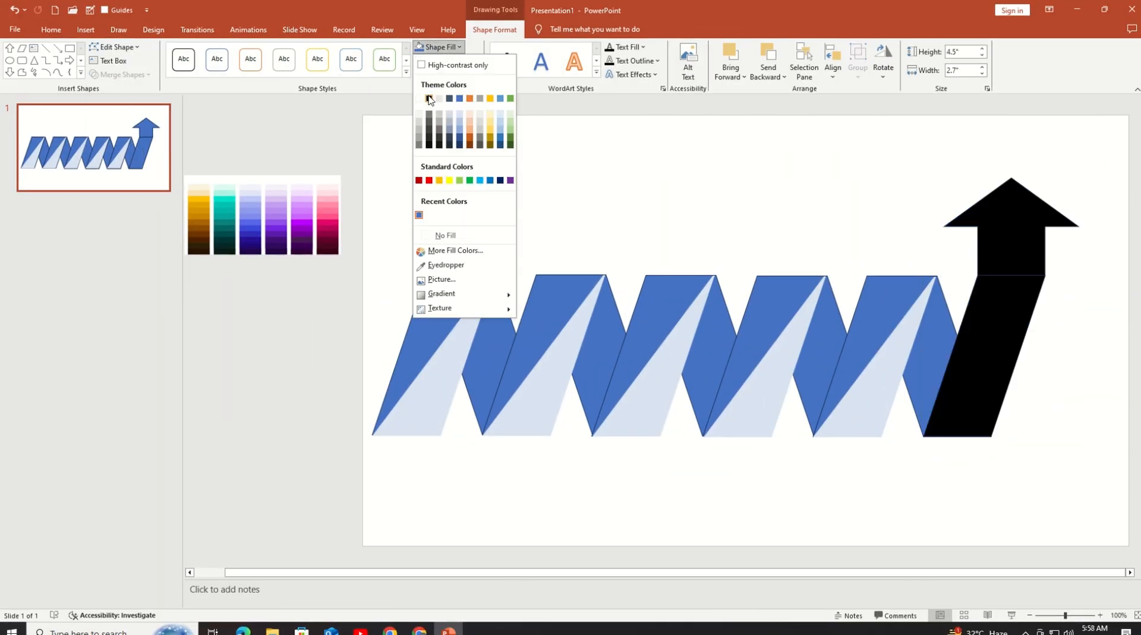
left_click(430, 100)
left_click(445, 60)
left_click(437, 250)
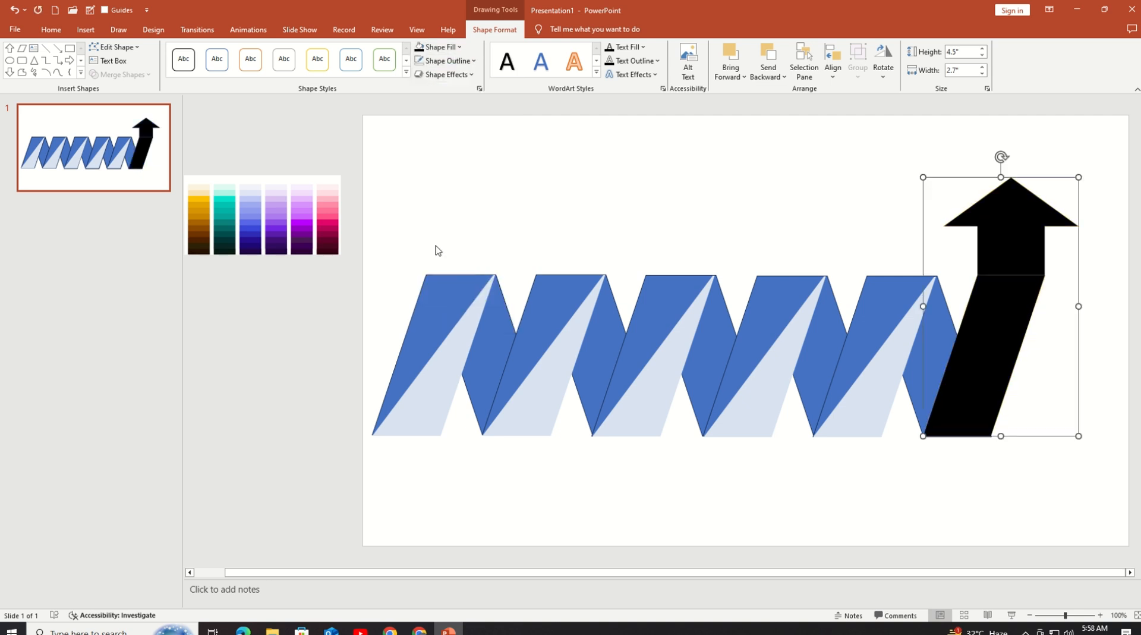
key("ctrl+z")
key("ctrl+z")
left_click(581, 168)
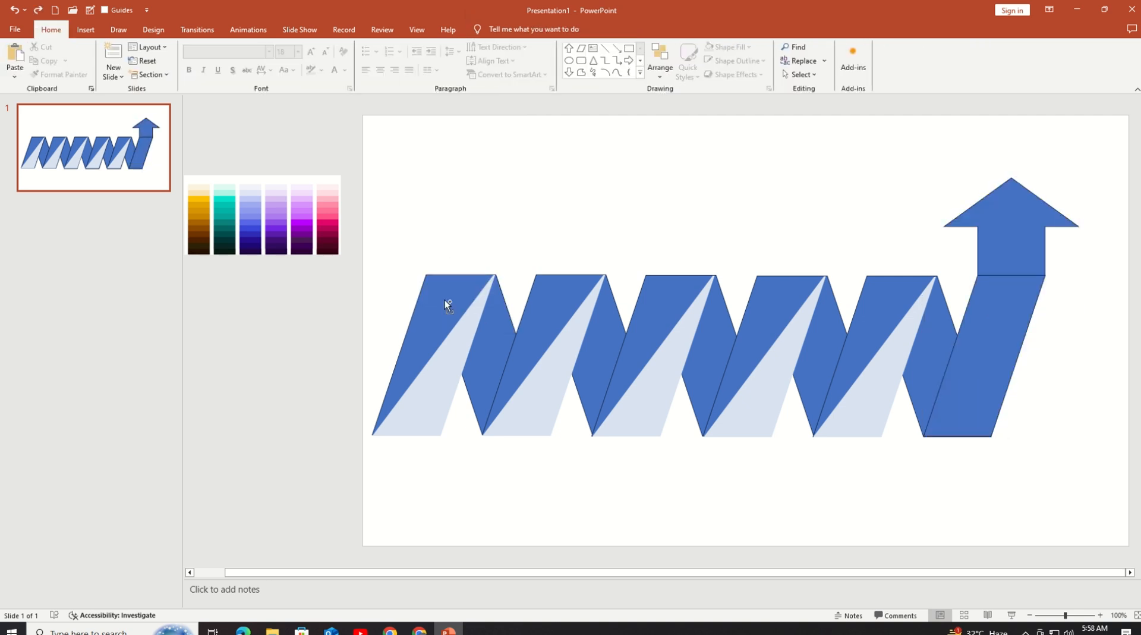
Step: Try removing the outlines from all objects while the arrow and last parallelogram are merged
key("ctrl+a")
left_click(494, 29)
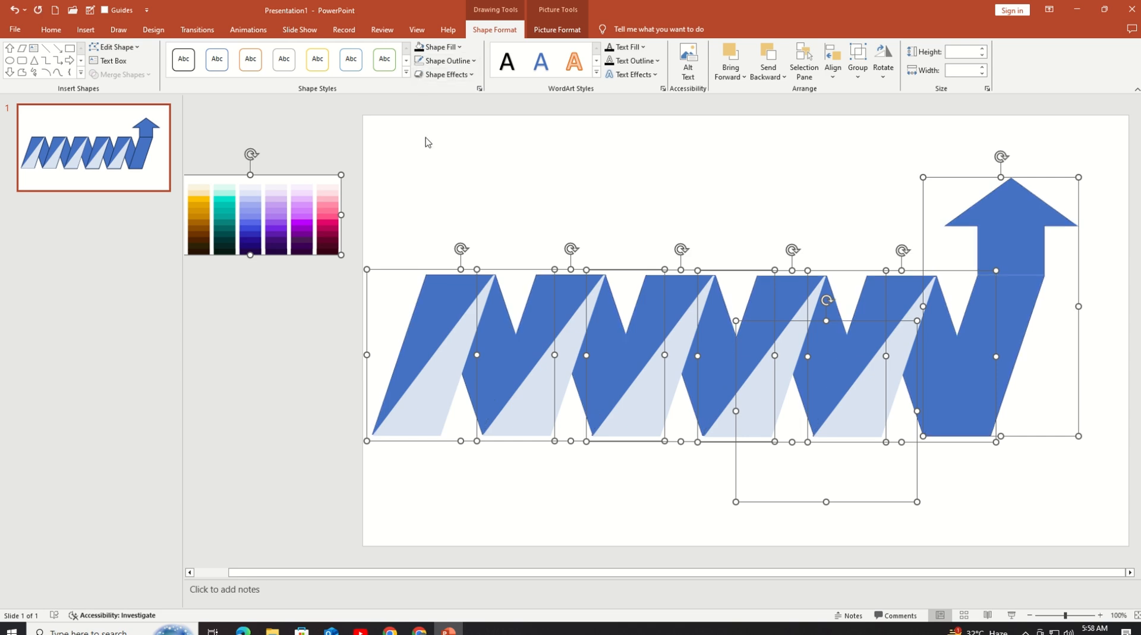
left_click(445, 60)
left_click(432, 250)
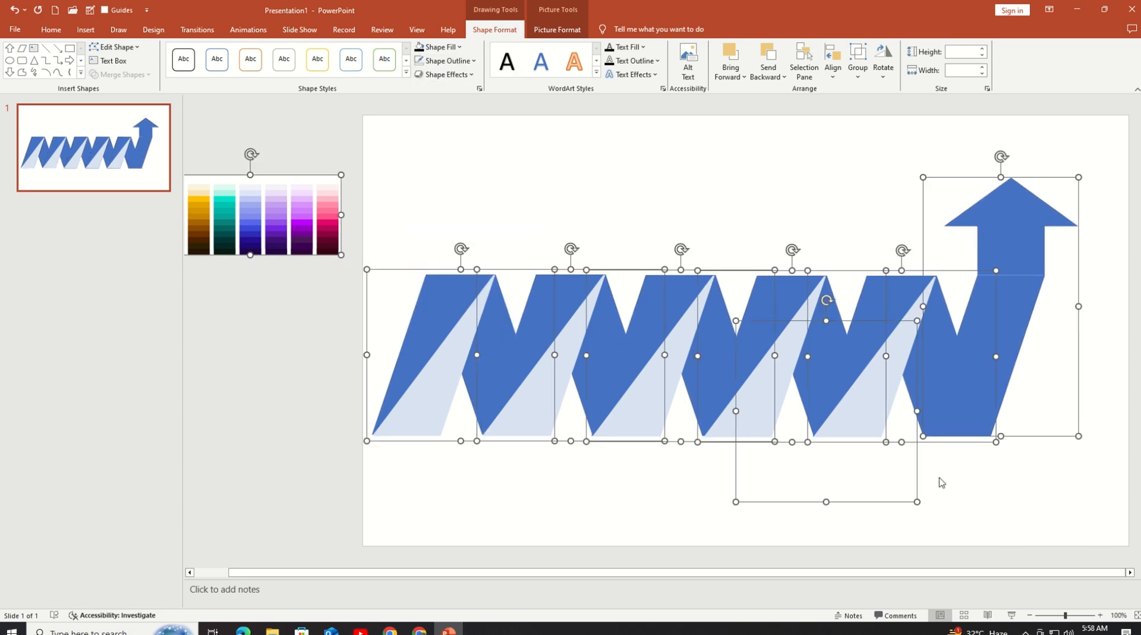
Step: Remove the outline from every object on the slide, including the separate arrow and last parallelogram
left_click(953, 500)
key("ctrl+a")
left_click(494, 29)
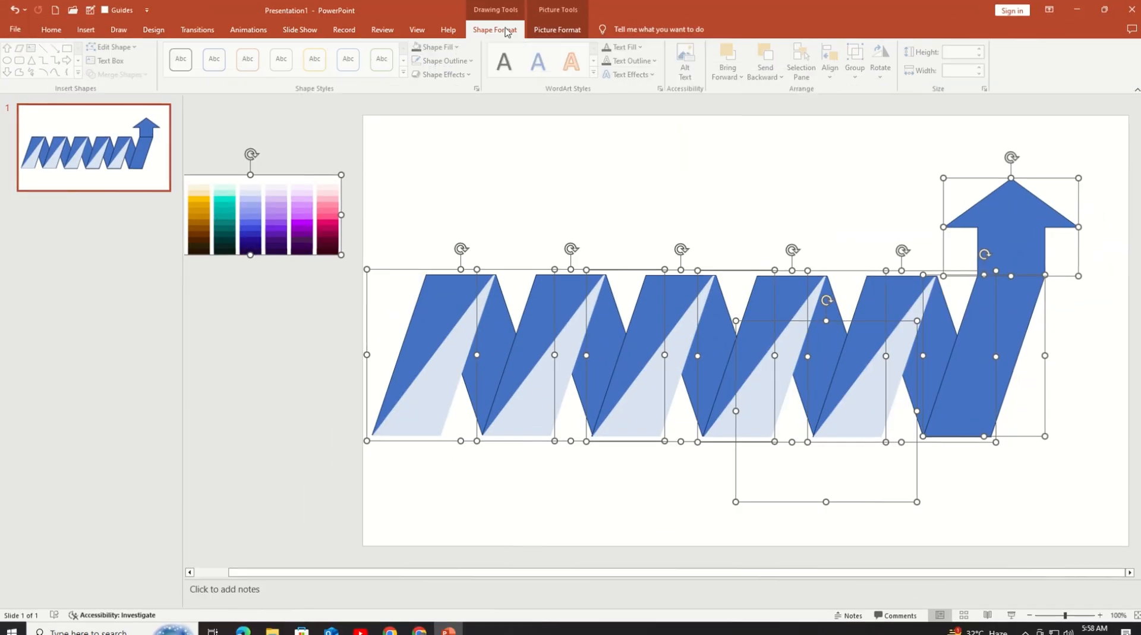
left_click(445, 60)
left_click(455, 248)
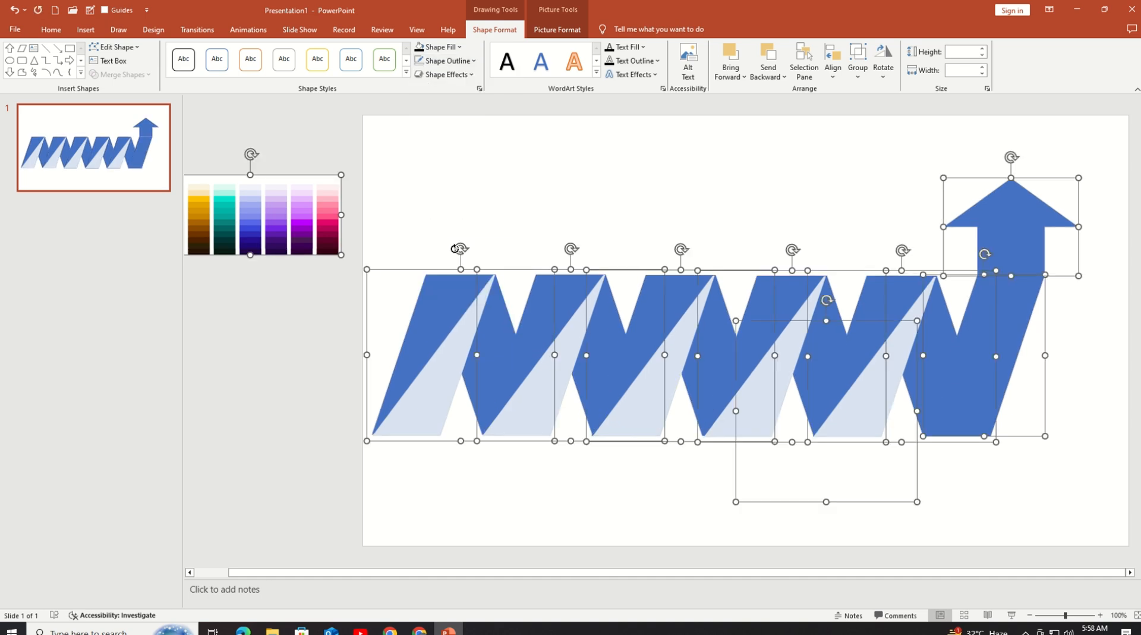
left_click(456, 209)
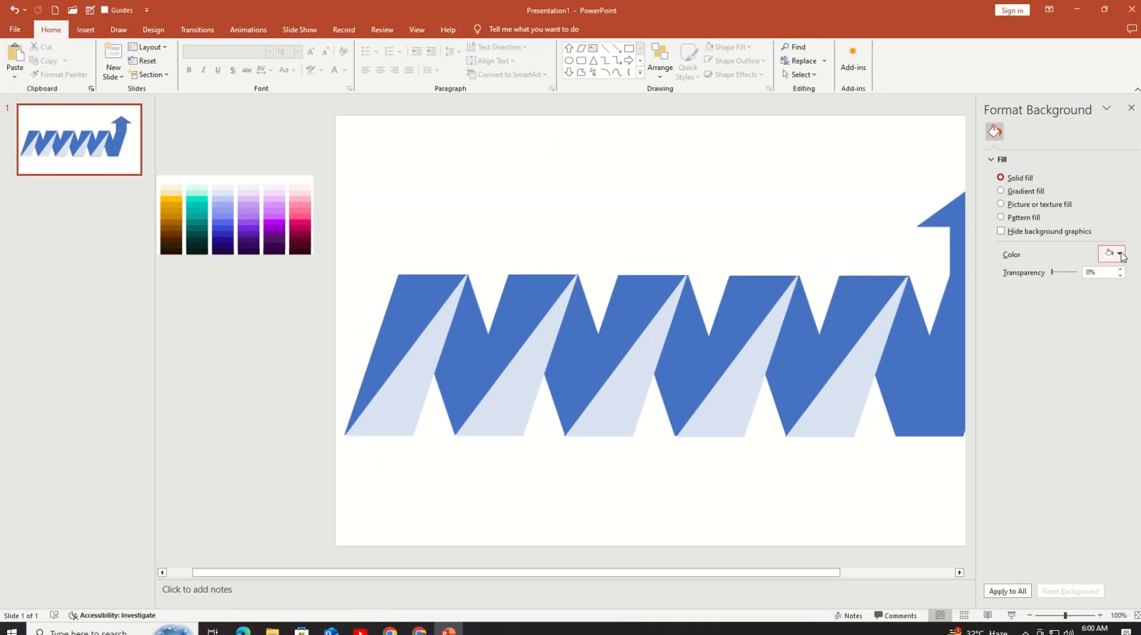
Step: Set the slide background to a solid black fill and close the background formatting
left_click(1120, 254)
left_click(1057, 337)
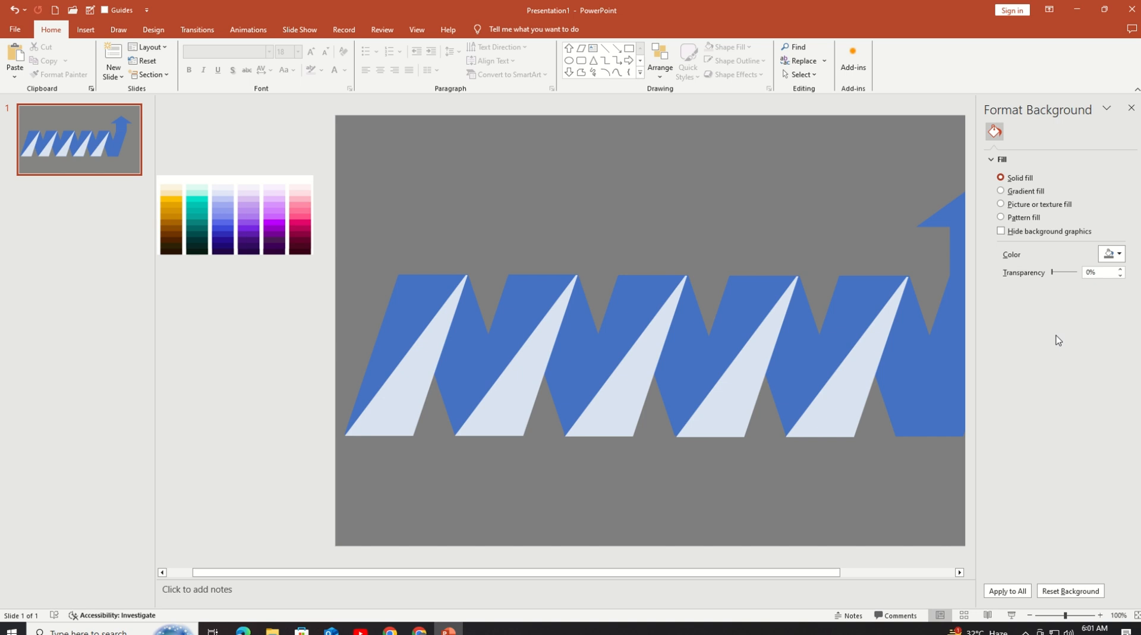
left_click(1117, 255)
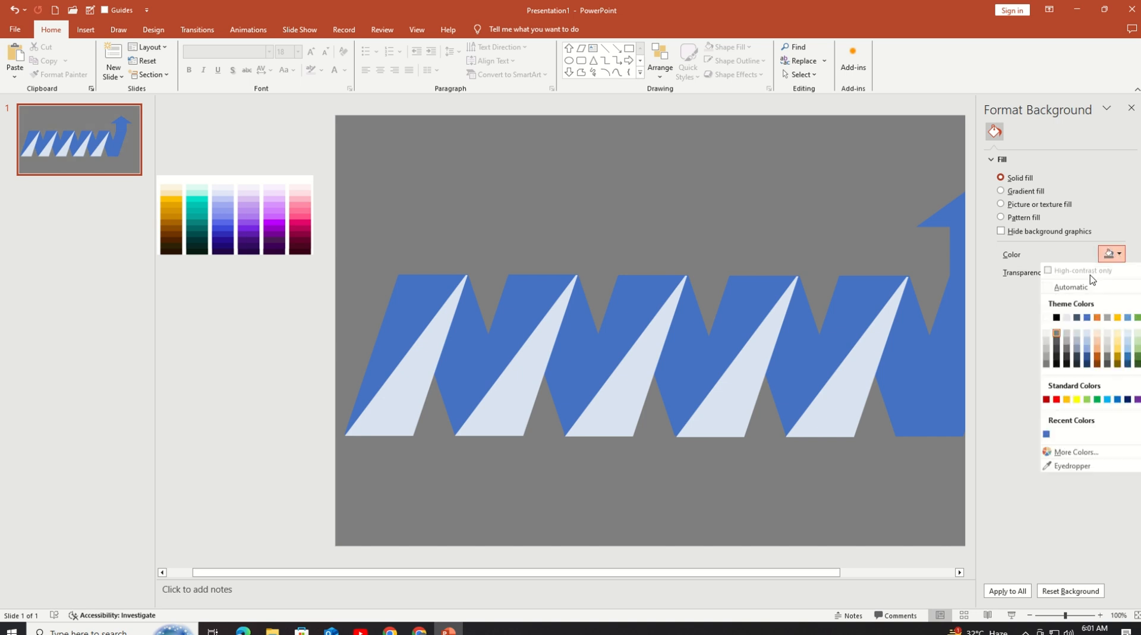
left_click(1058, 321)
left_click(1130, 108)
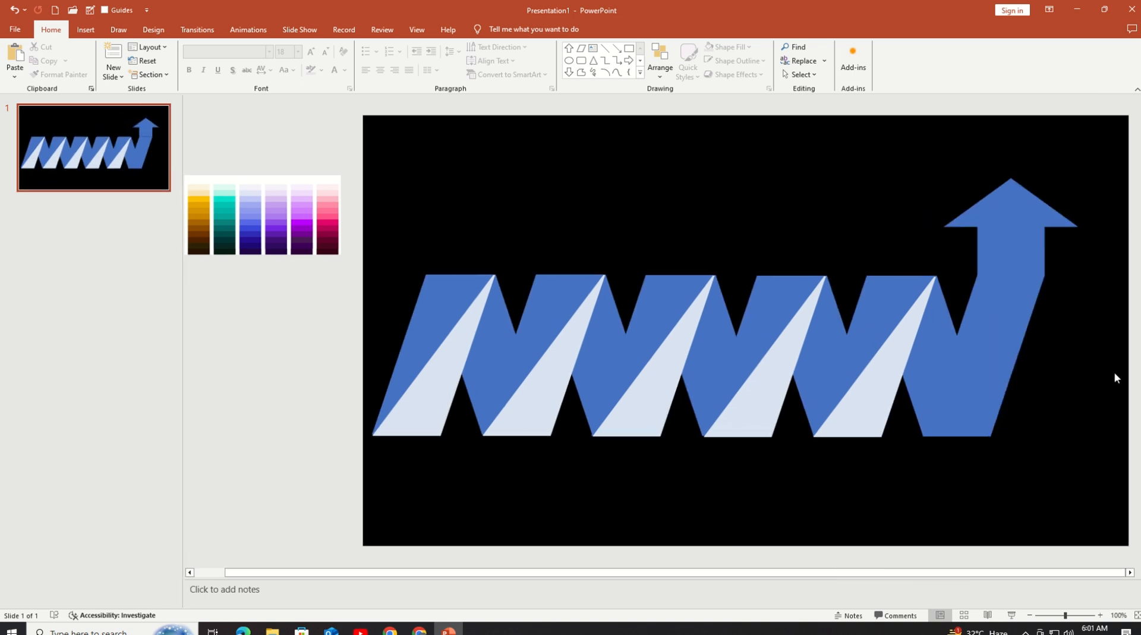
Step: Duplicate the light triangle from the fifth parallelogram and place the copy on the last parallelogram below the arrow
left_click(1029, 616)
left_click(1030, 616)
left_click(782, 340)
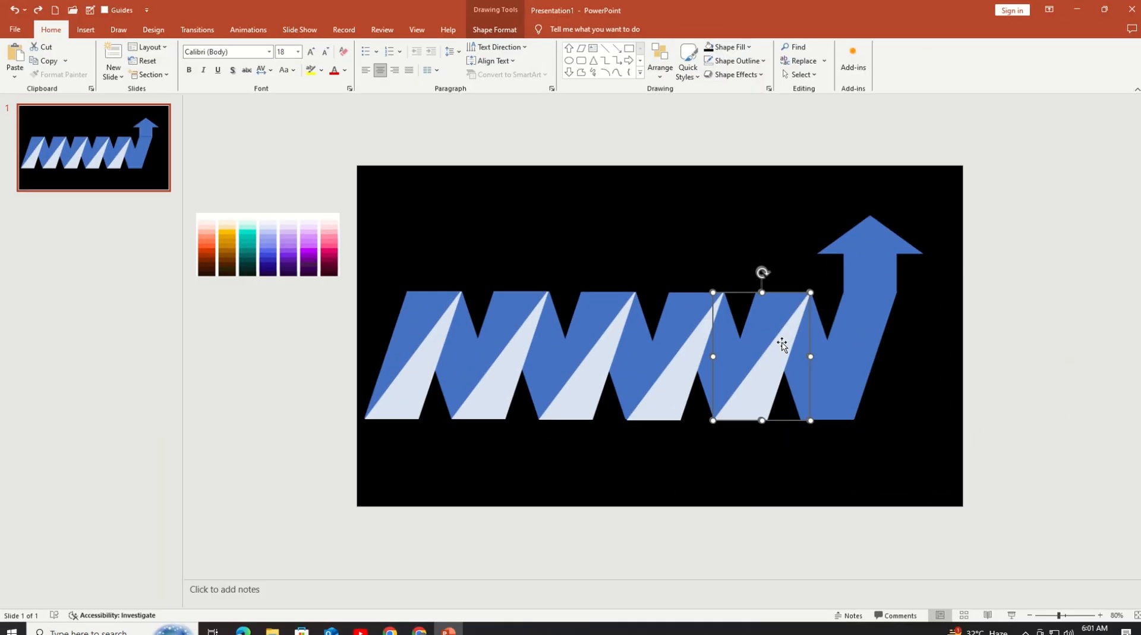
left_click(767, 385)
left_click_drag(766, 385, 846, 377)
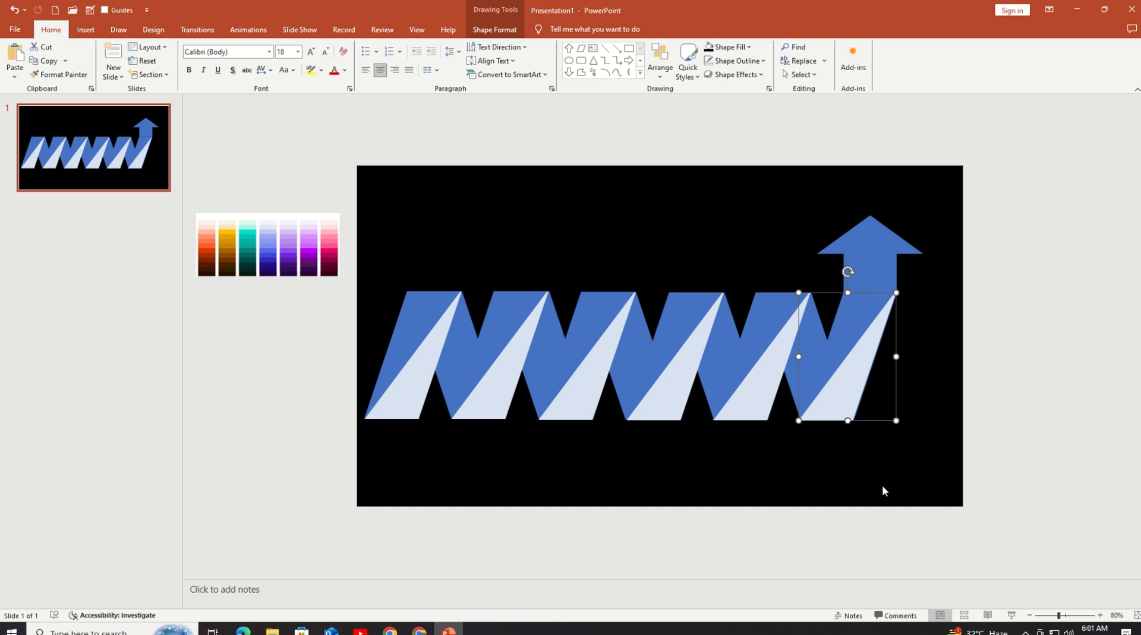
left_click(773, 359)
left_click(865, 356)
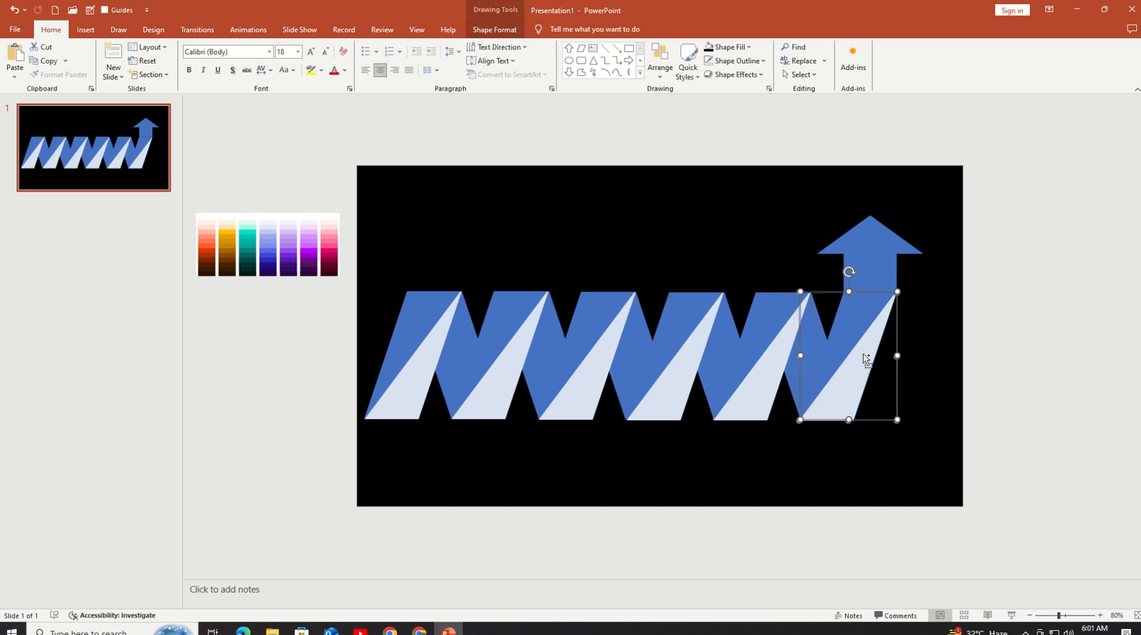
left_click(831, 318)
Step: Apply a linear gradient fill to the first parallelogram and reduce it to two stops, at 0% and 100%
left_click(423, 315)
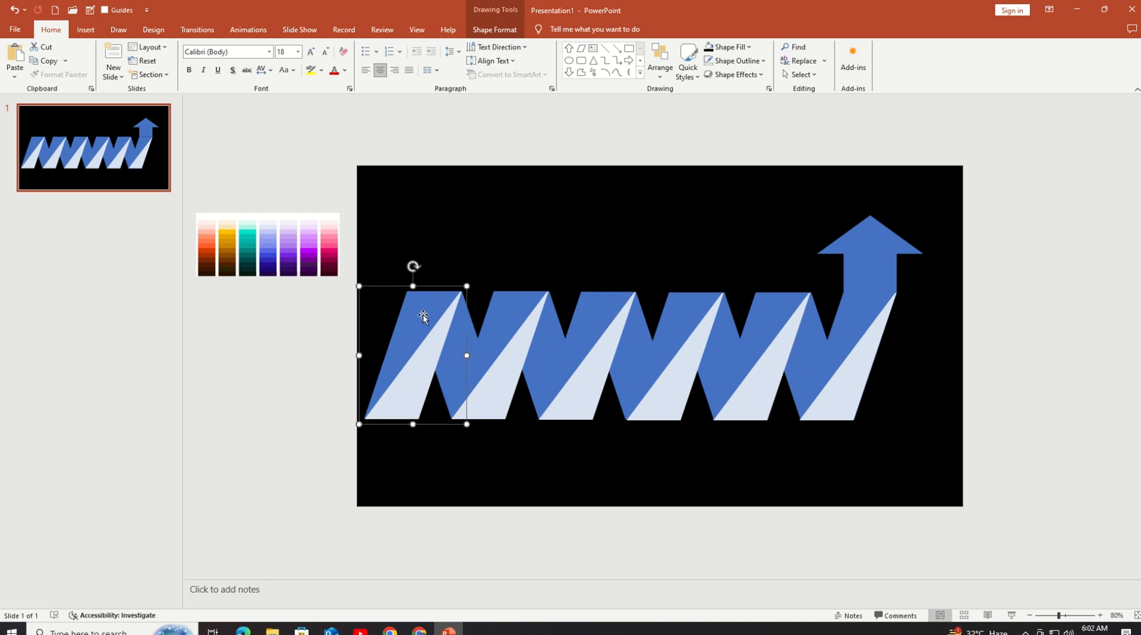
right_click(423, 315)
left_click(458, 495)
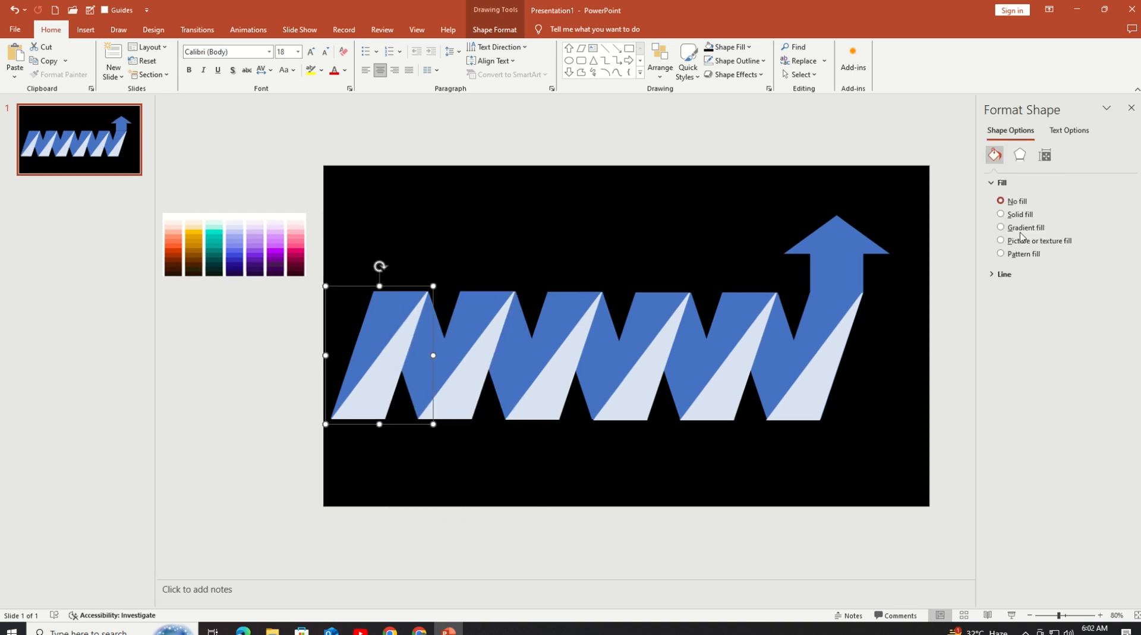
left_click(1021, 232)
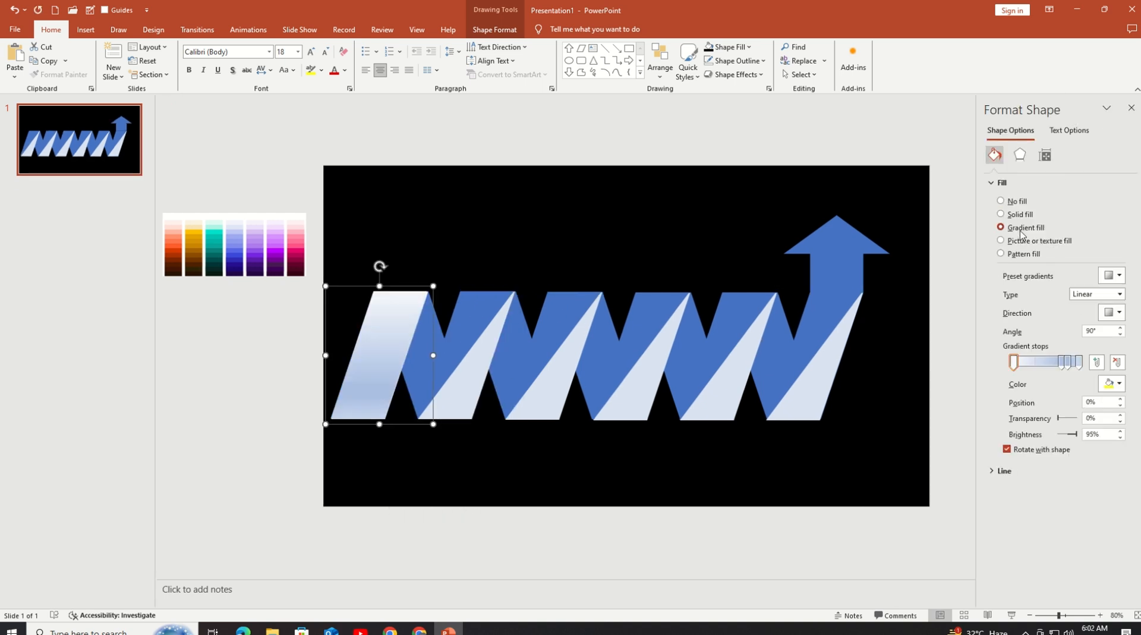
double_click(1118, 363)
left_click_drag(1068, 364, 1019, 372)
Step: Color the 0% gradient stop light salmon by sampling the orange column of the palette image with the Eyedropper
left_click(1112, 383)
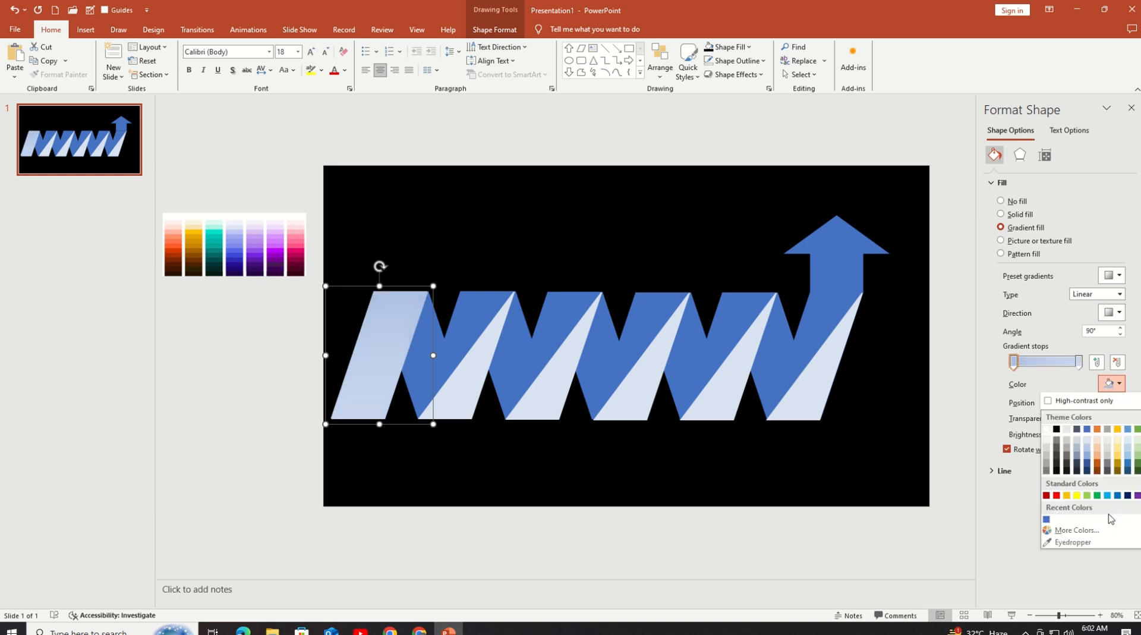
left_click(1106, 539)
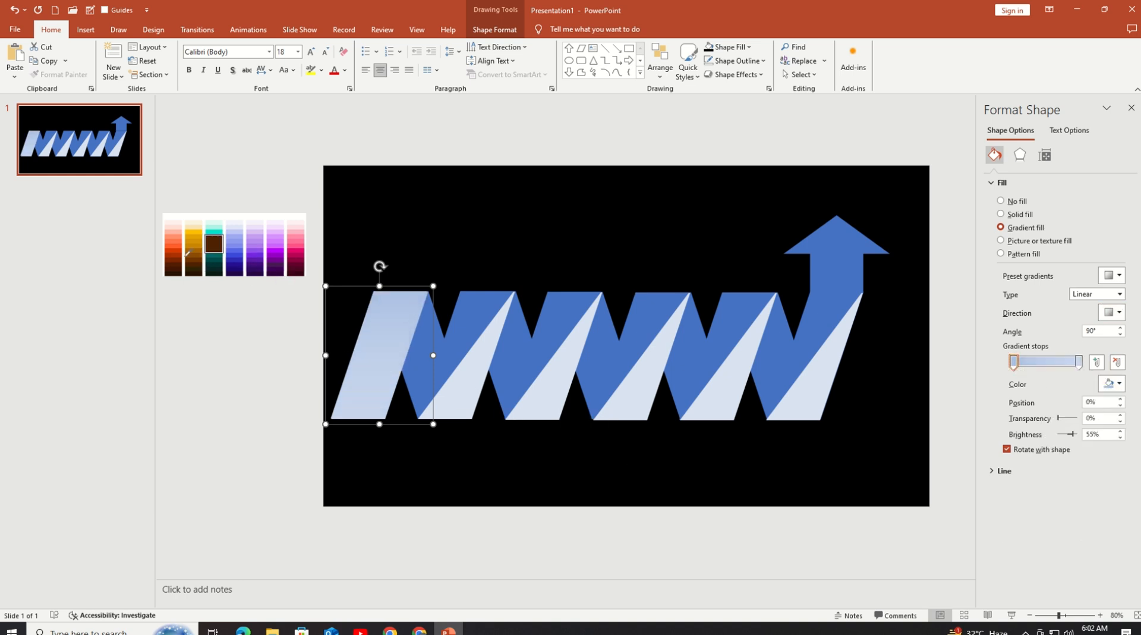
left_click(174, 228)
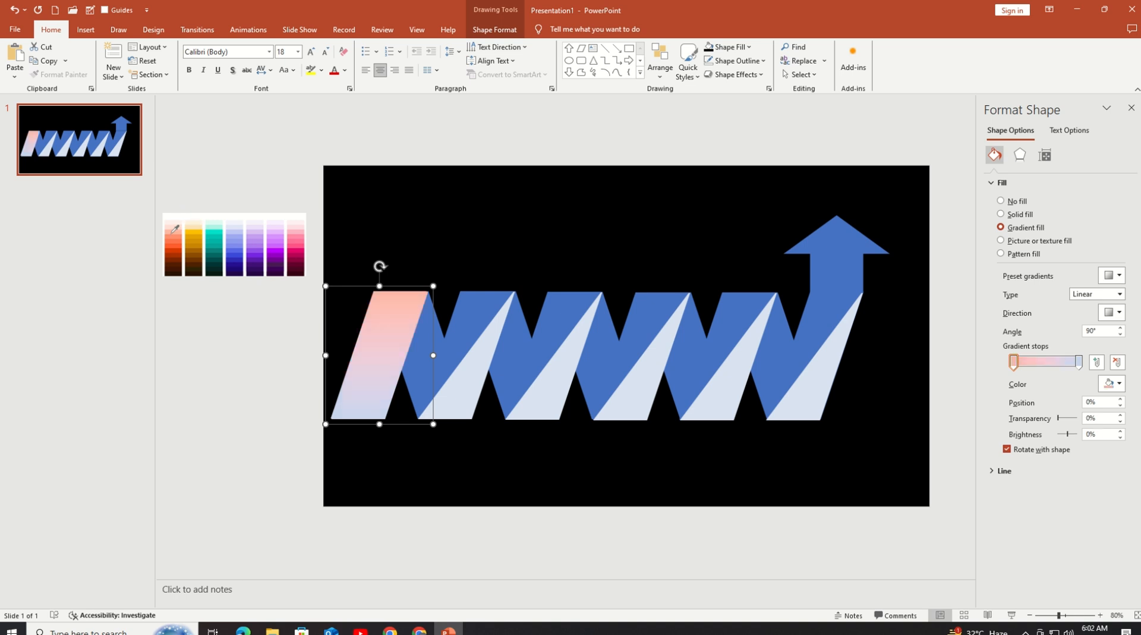
Step: Sample a darker shade from the palette image's orange column for the 100% gradient stop
left_click(1079, 362)
left_click(1111, 383)
left_click(1105, 540)
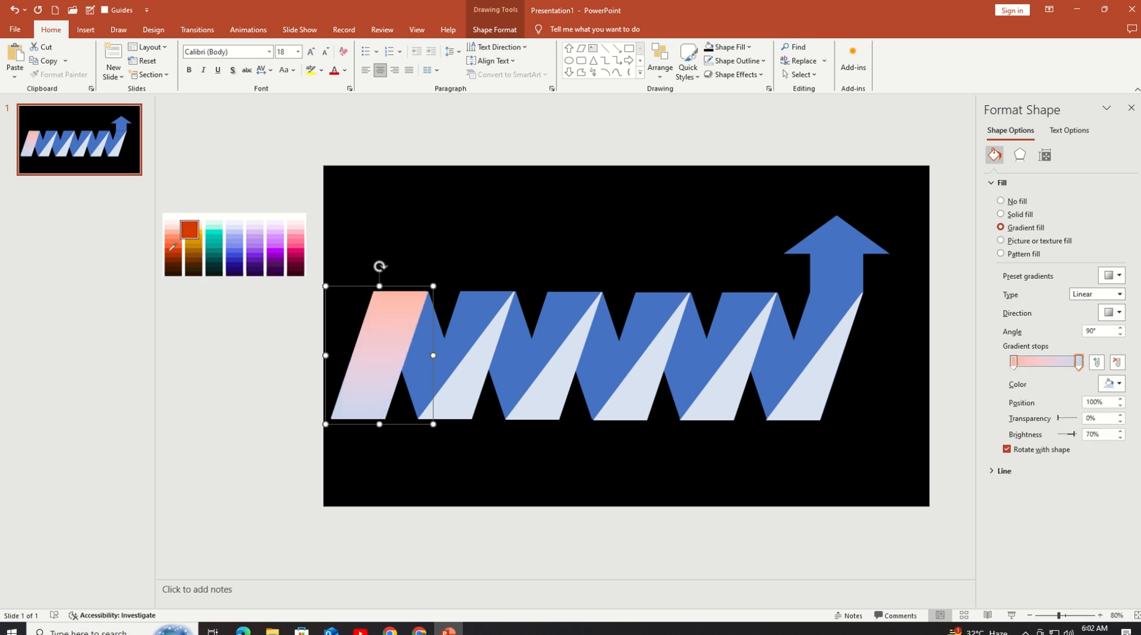